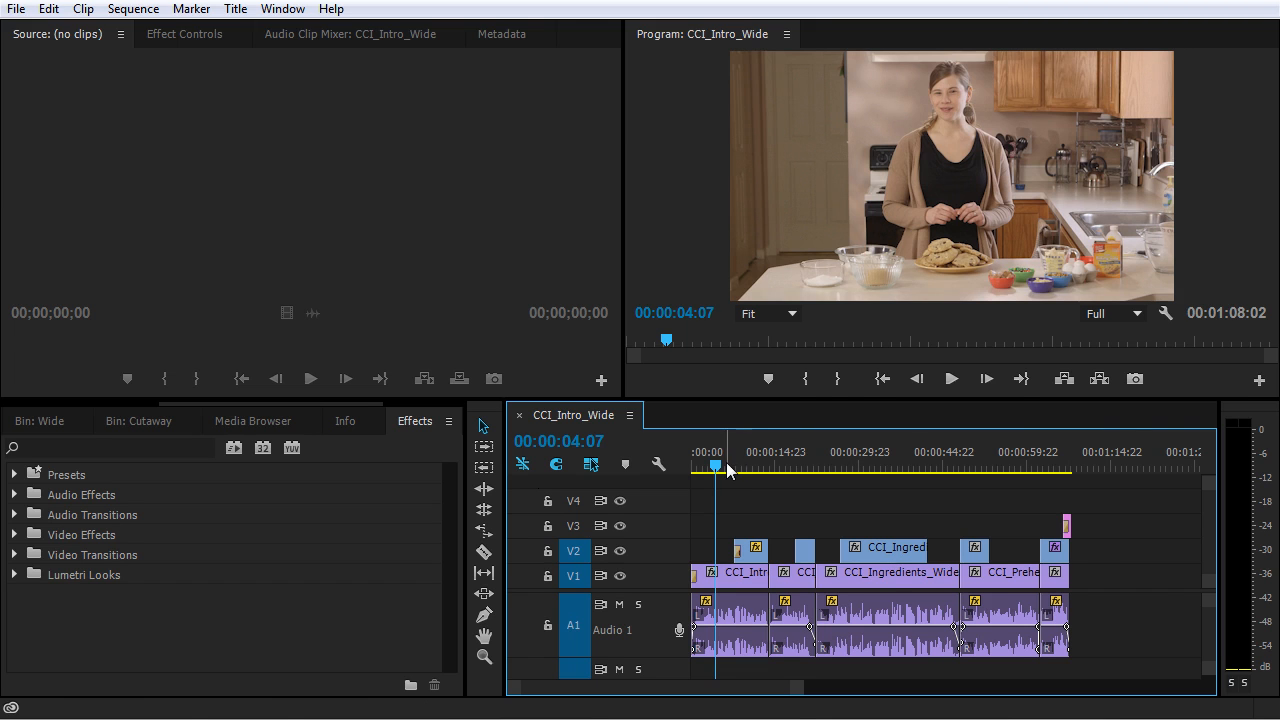
Play the CCI_Intro_Wide sequence from its start and replay the second clip's section to check the audio levels
key("Home")
key("space")
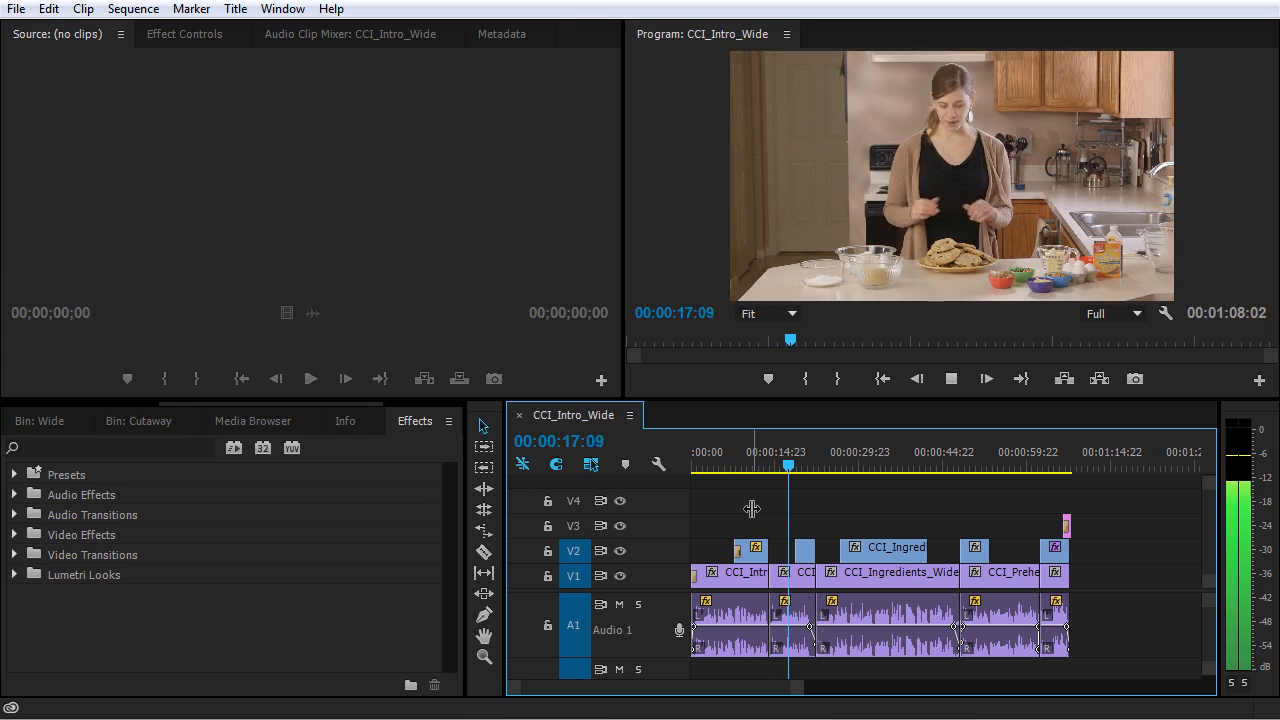
key("space")
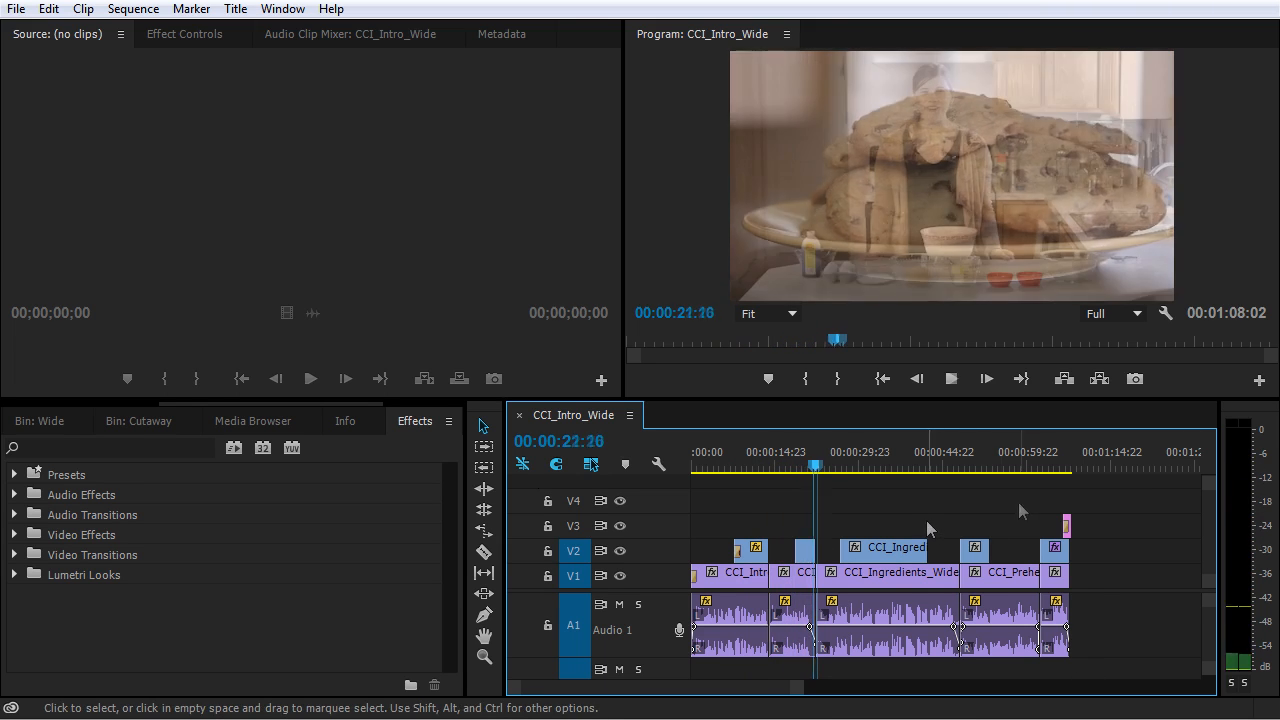
key("space")
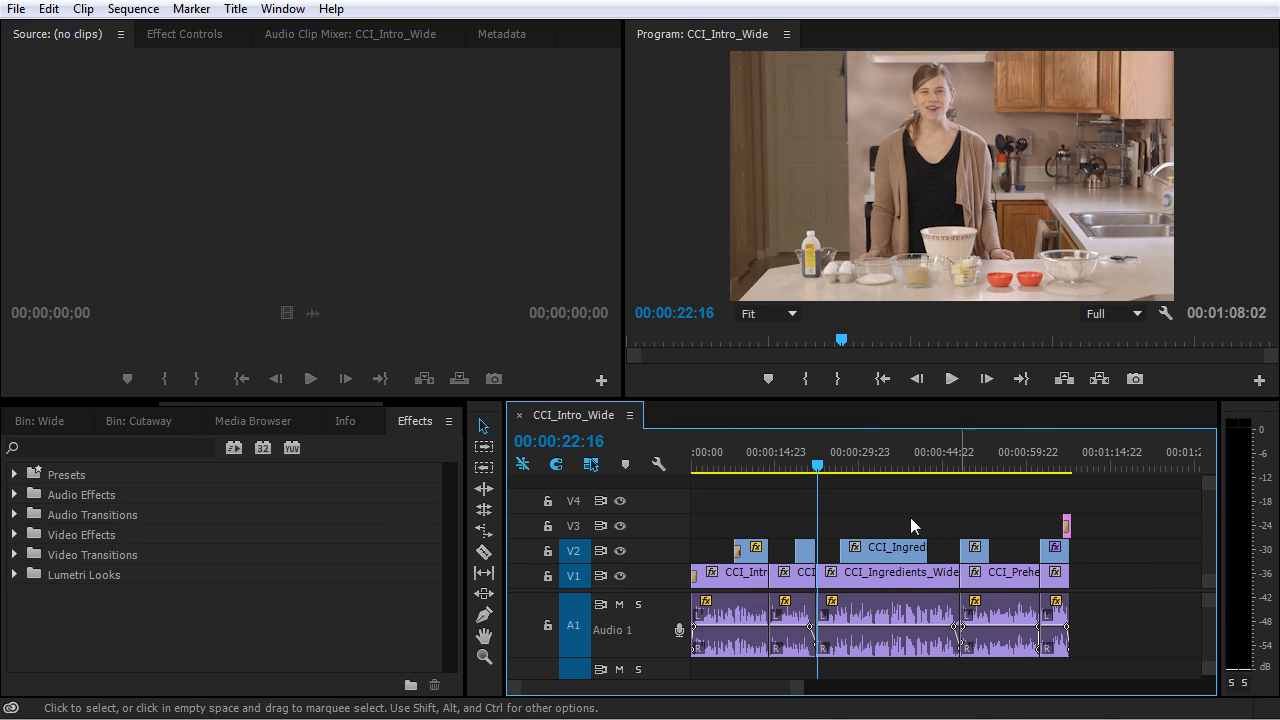
left_click(779, 470)
key("space")
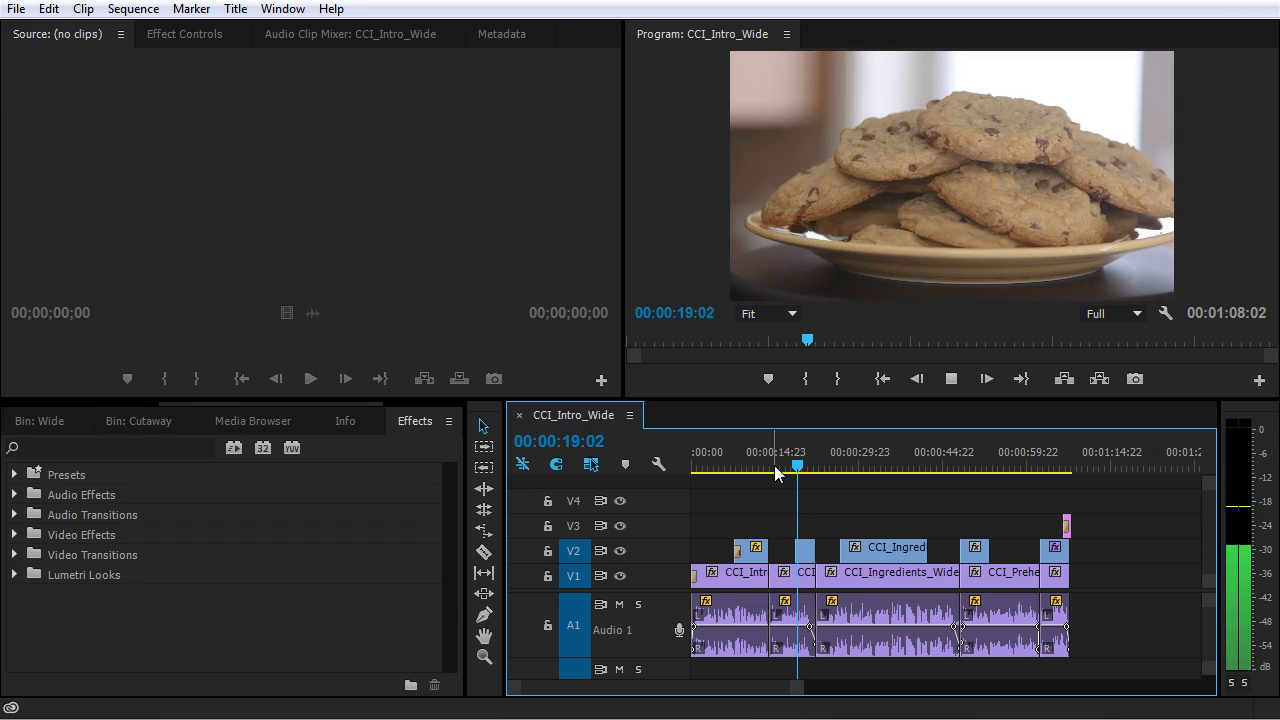
key("space")
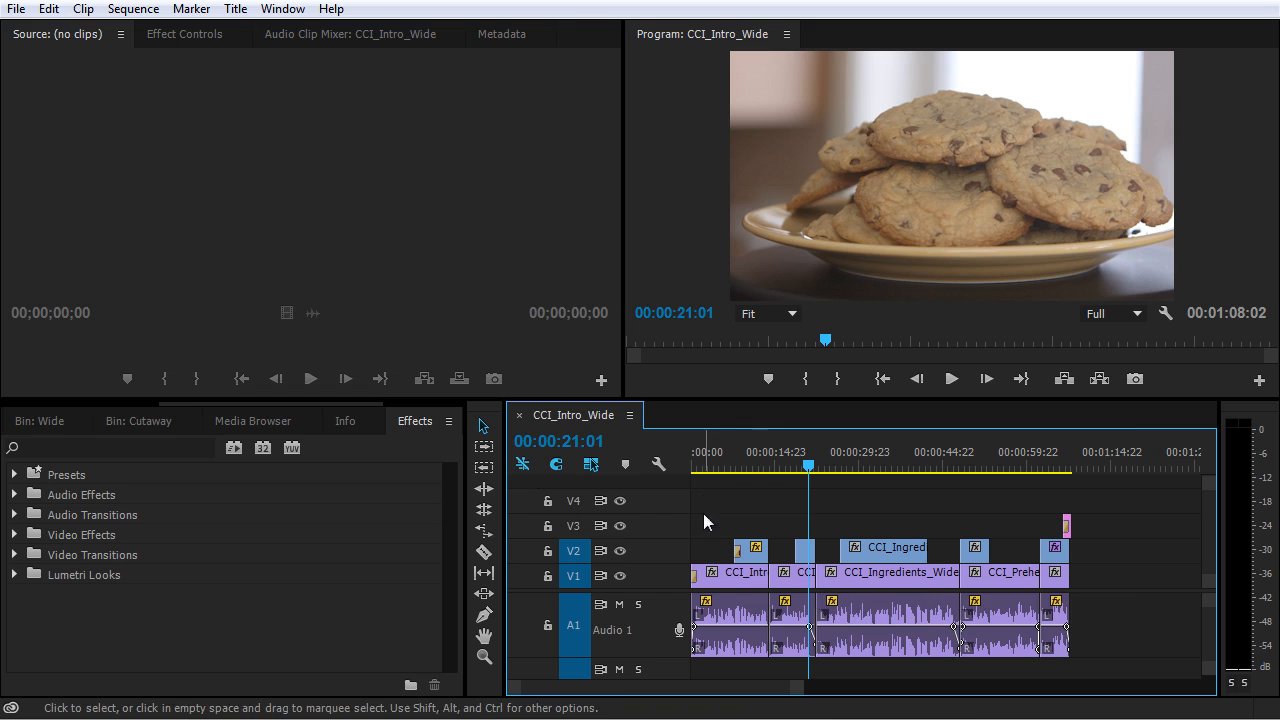
Normalize the first intro clip's max audio peak to -2 dB with Audio Gain
left_click(712, 463)
left_click(718, 585)
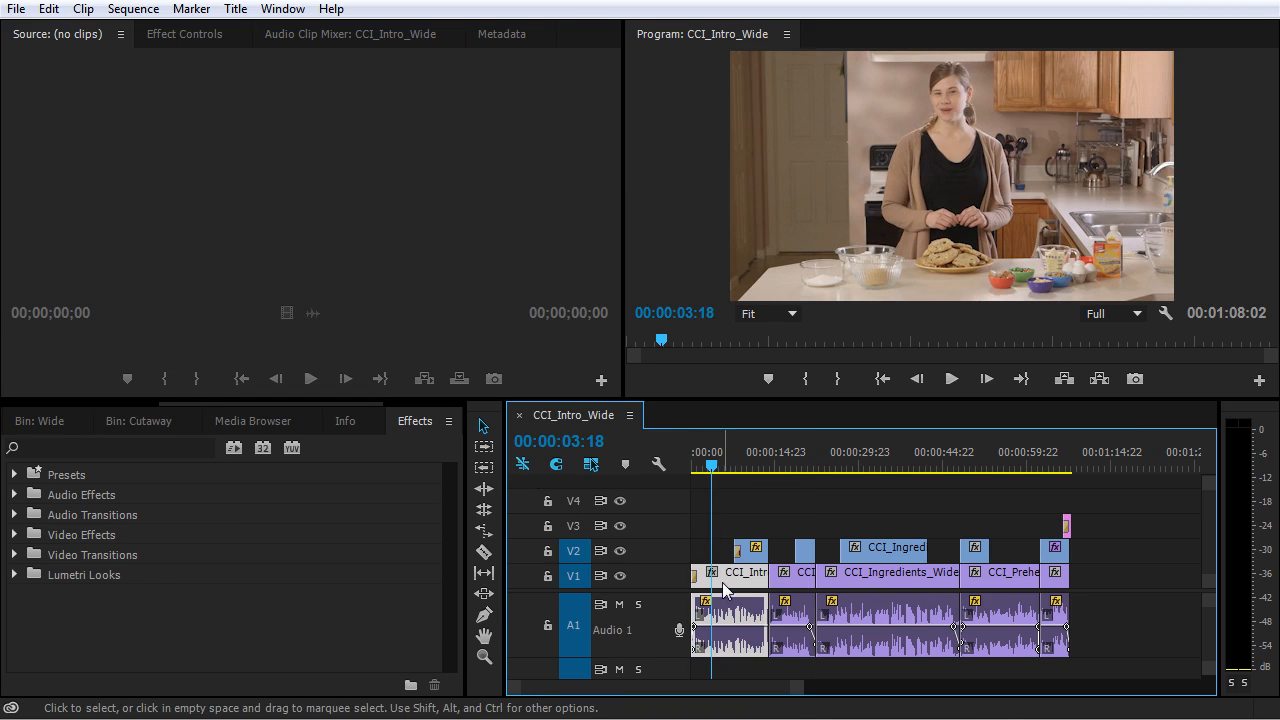
right_click(721, 584)
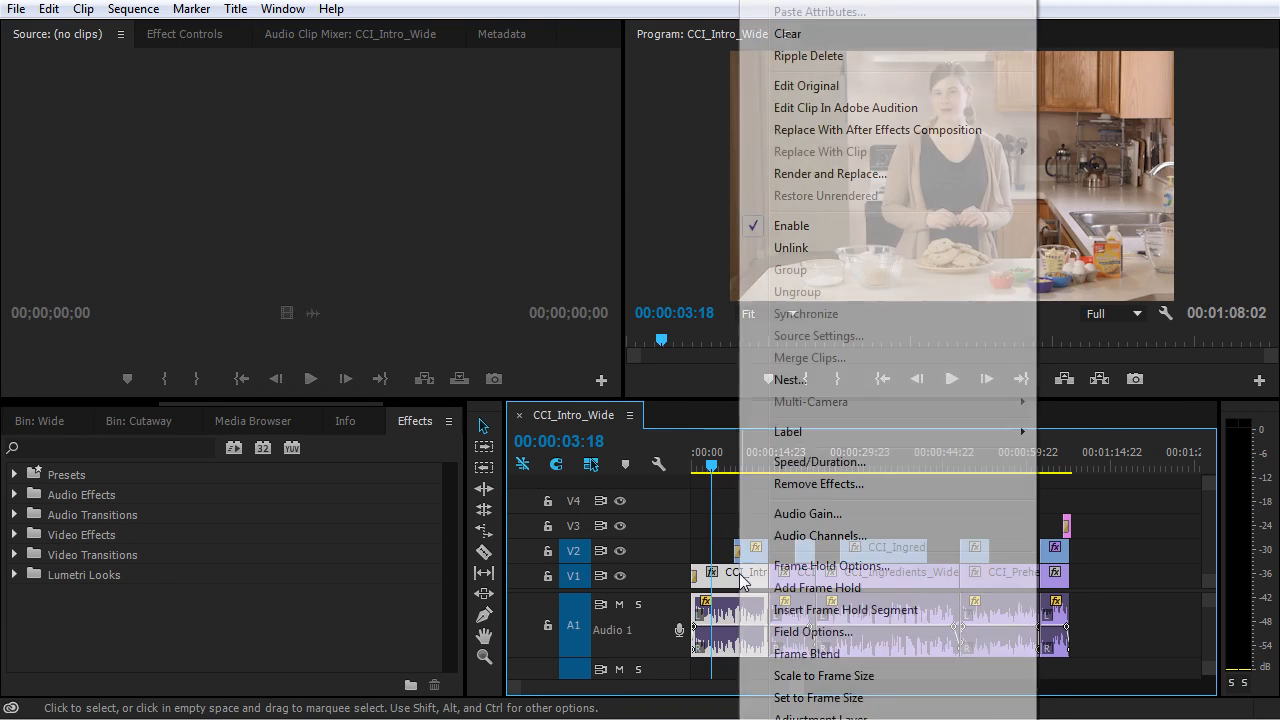
left_click(848, 516)
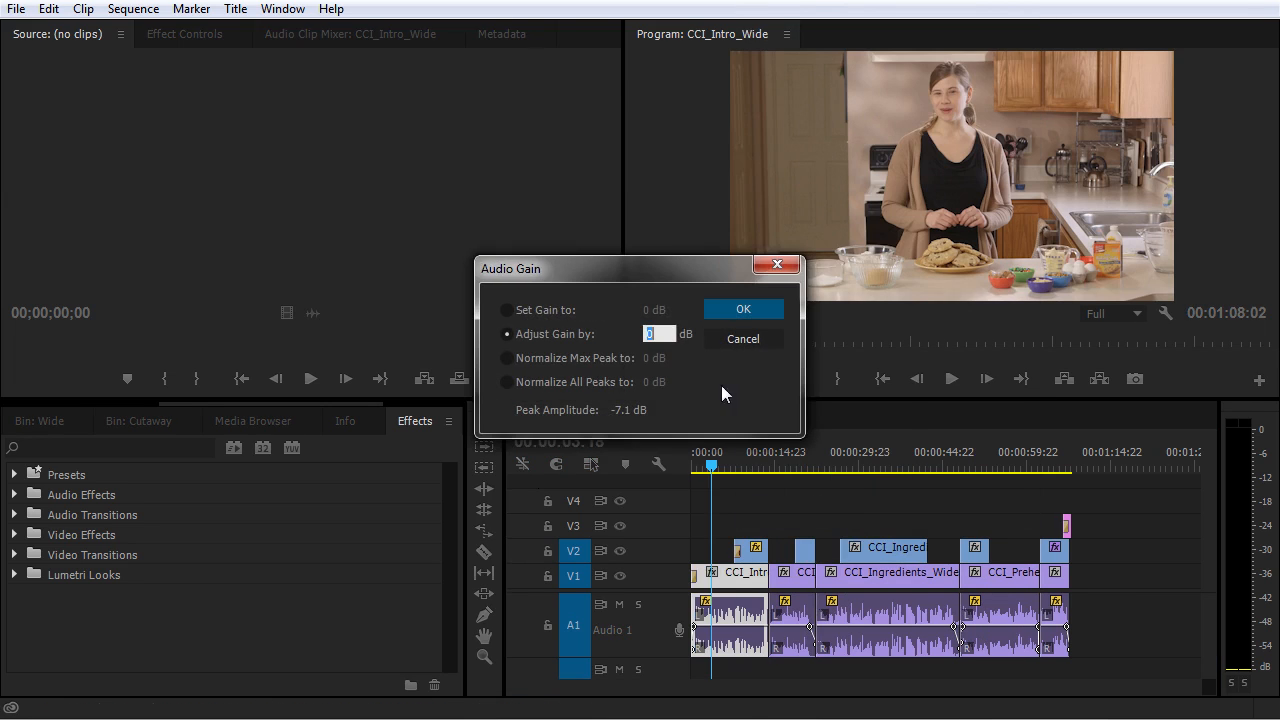
left_click_drag(648, 270, 746, 318)
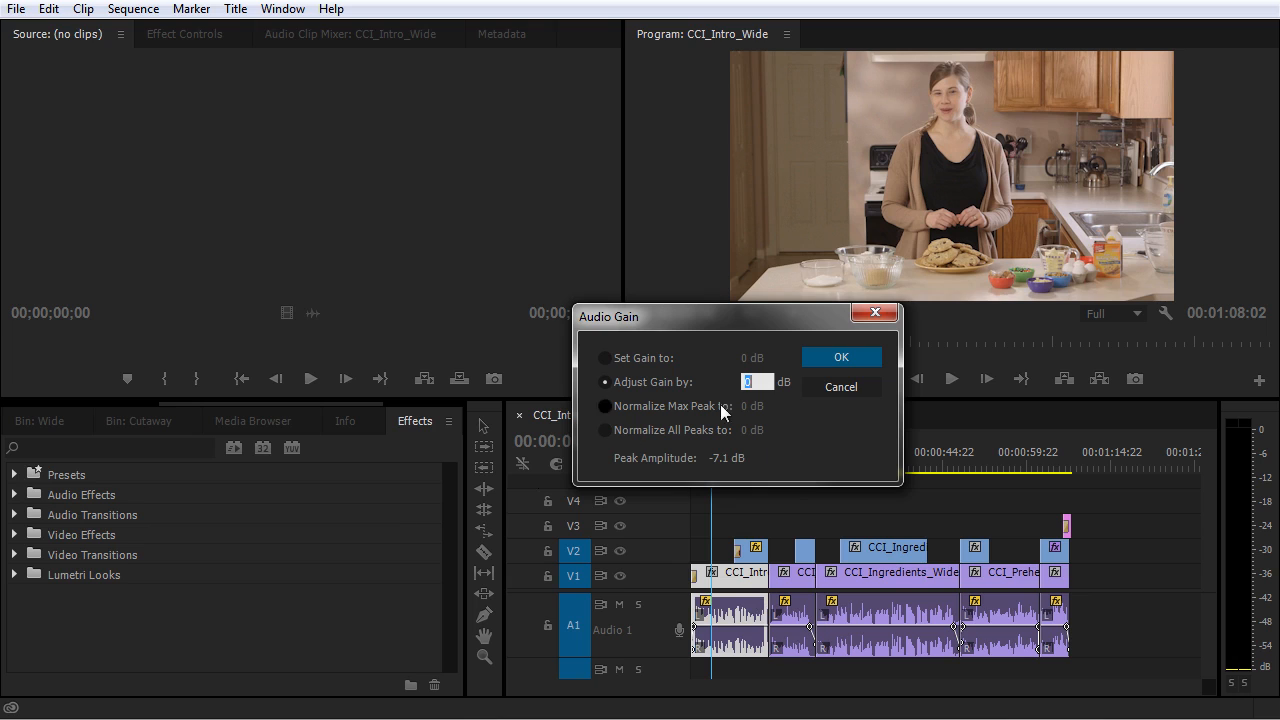
left_click(606, 407)
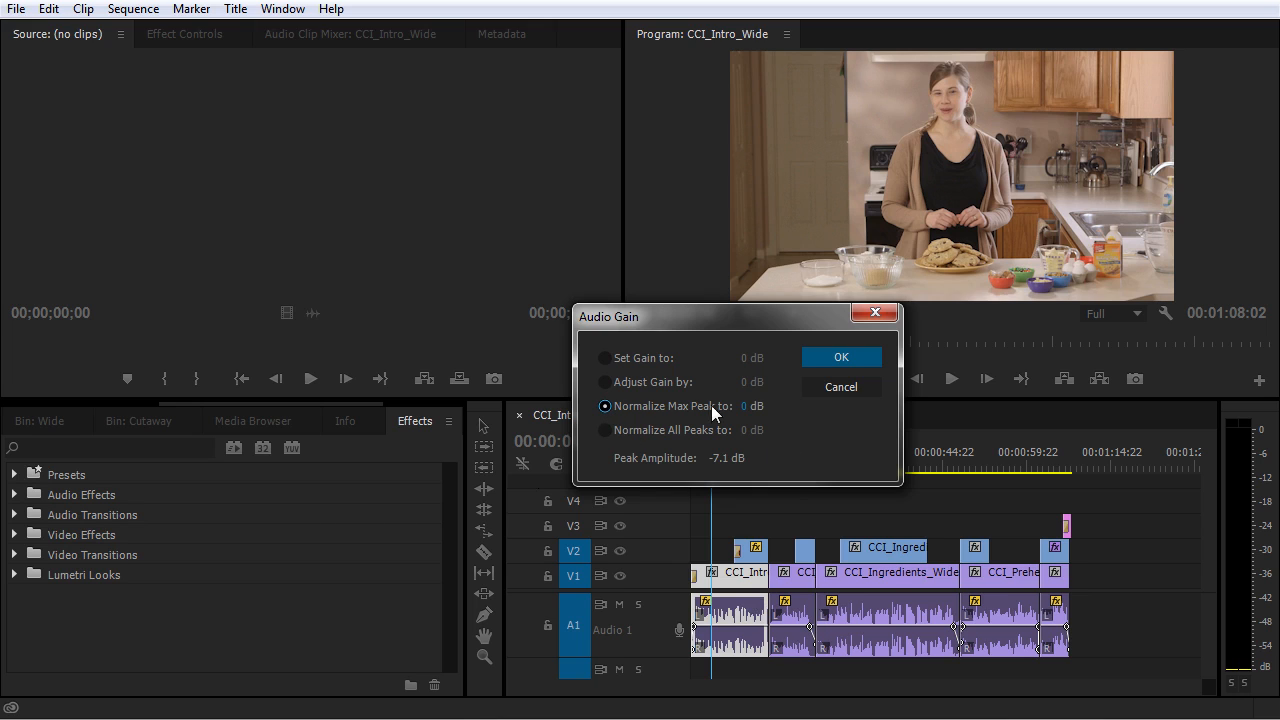
left_click(750, 407)
type("-2")
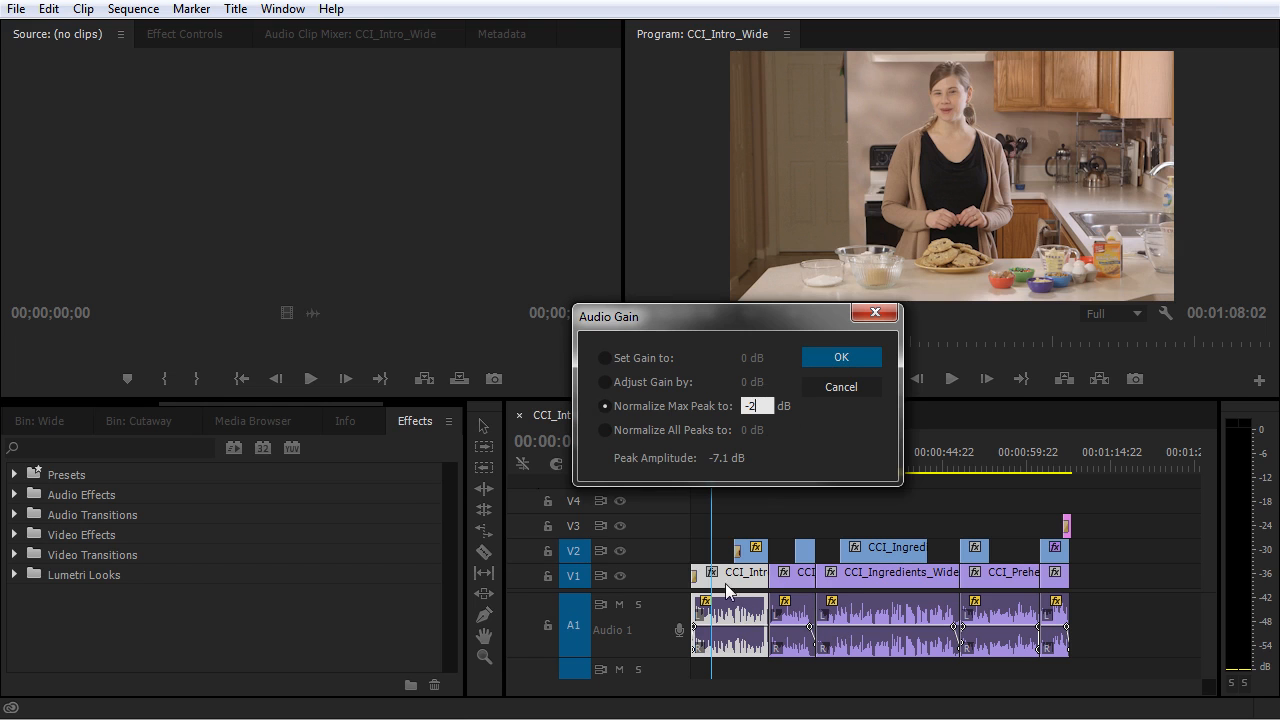
left_click(857, 358)
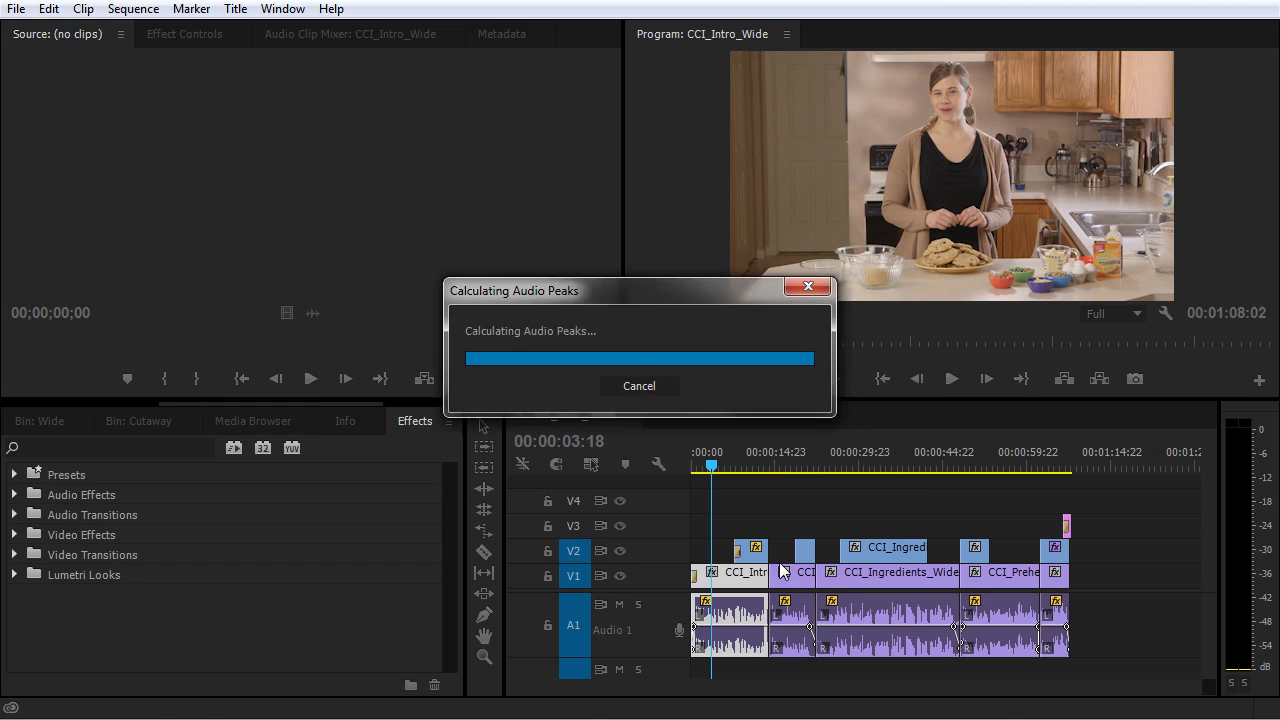
Play the first intro clip from the sequence start and inspect its normalized waveform up close
key("equal")
key("equal")
key("equal")
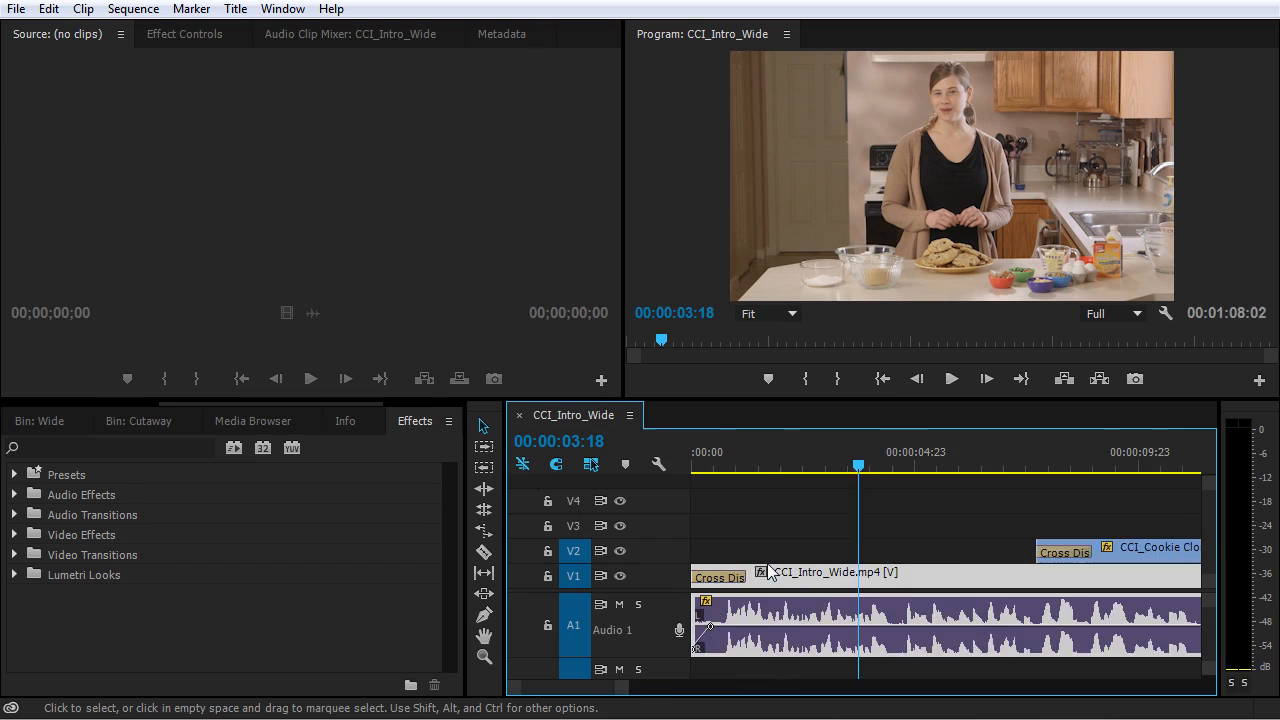
left_click_drag(699, 464, 690, 466)
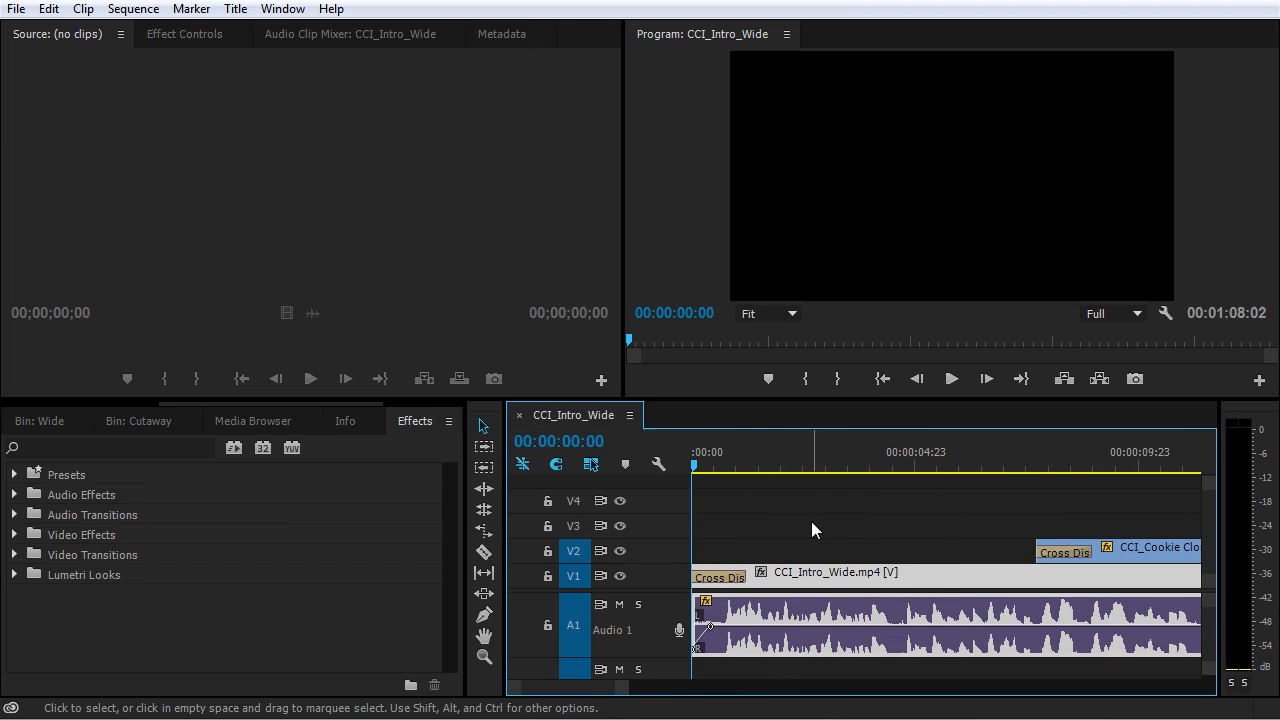
key("space")
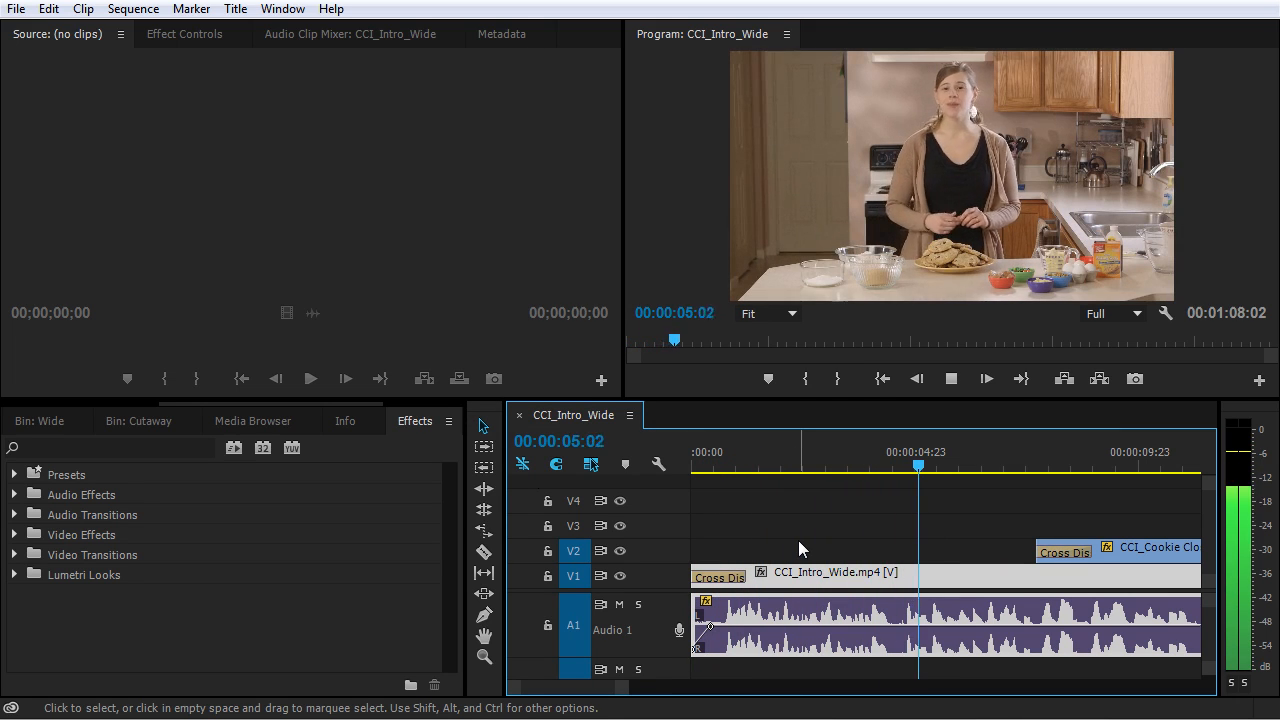
key("space")
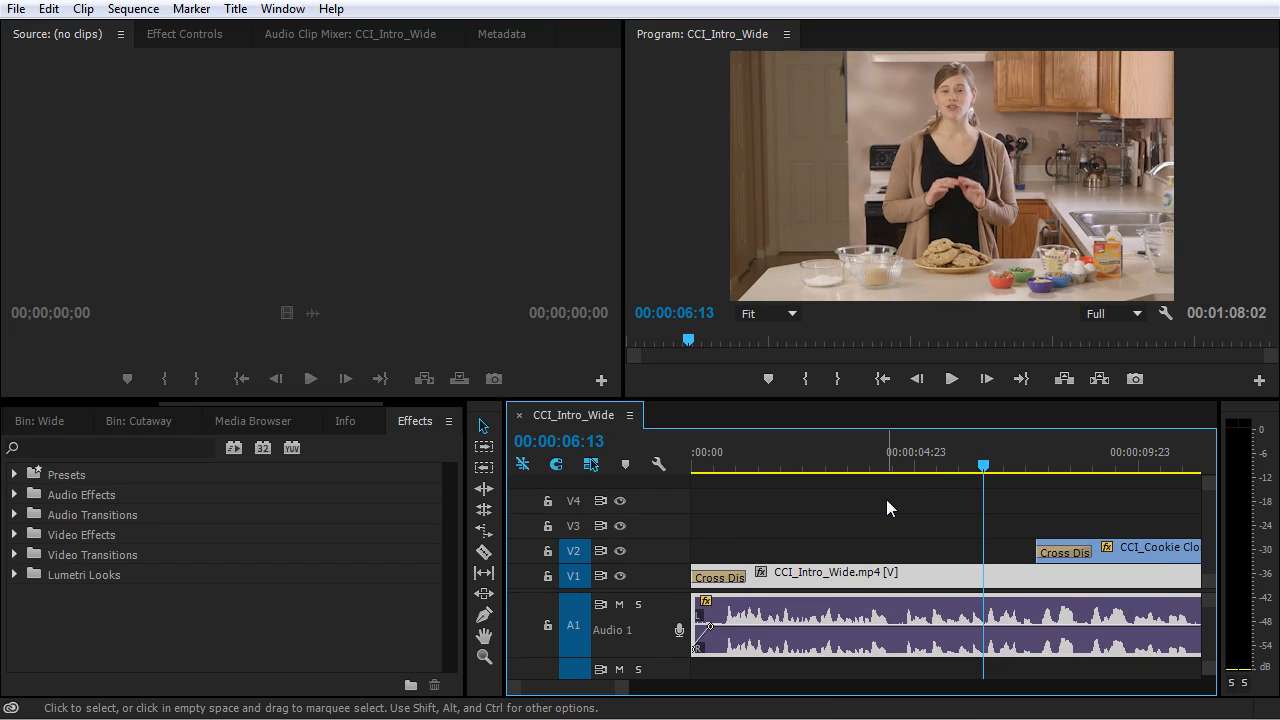
key("backslash")
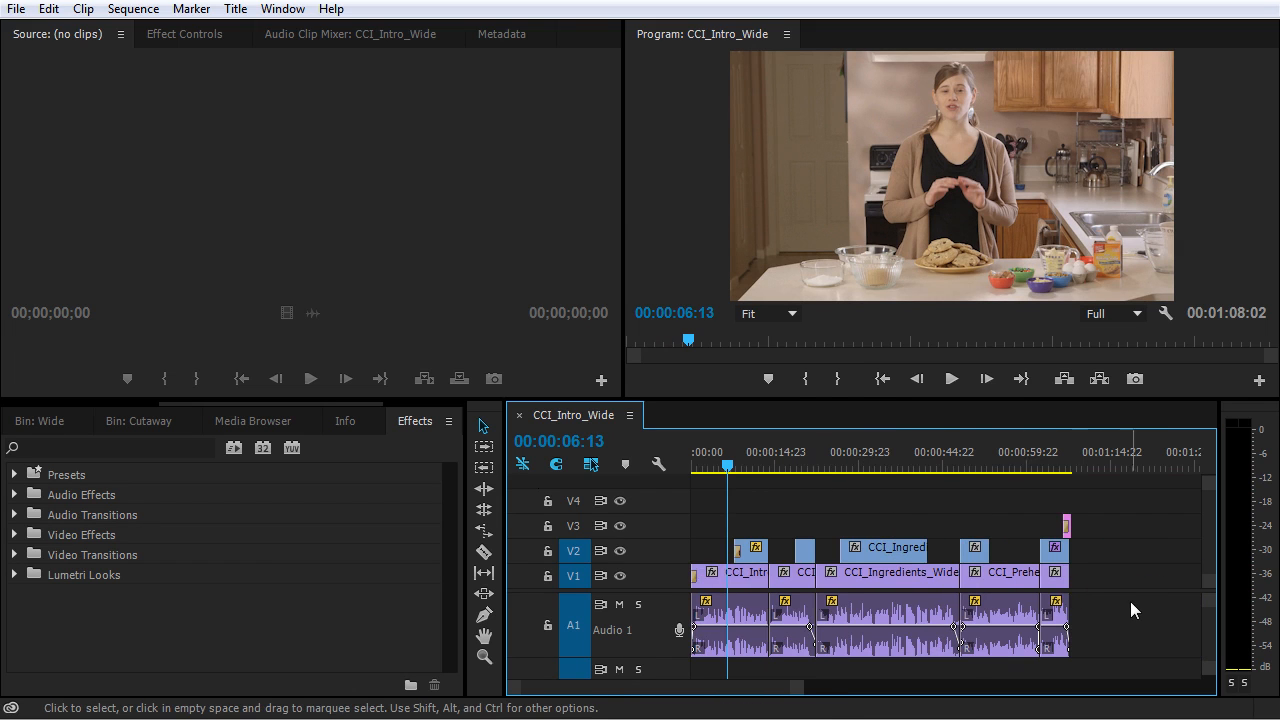
Normalize all peaks of every clip on Audio 1 to -2 dB and play back the sequence to check them
left_click_drag(1139, 608, 692, 610)
left_click_drag(1155, 601, 700, 615)
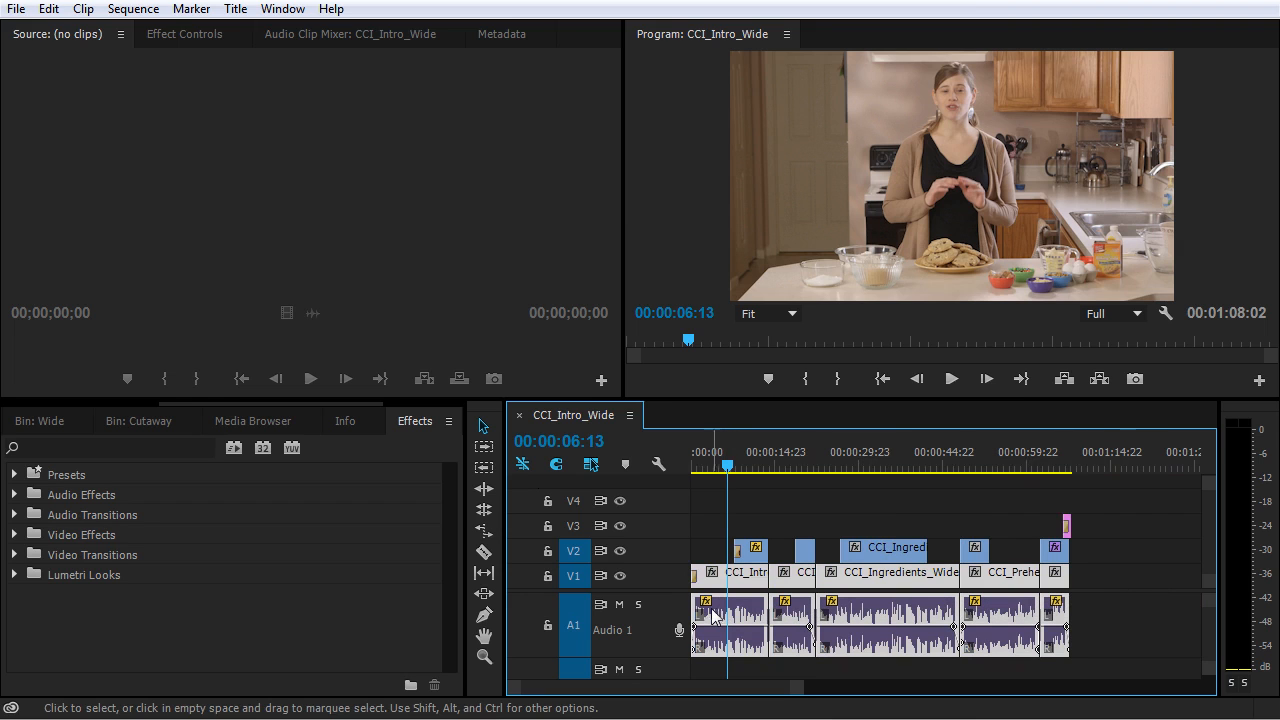
key("g")
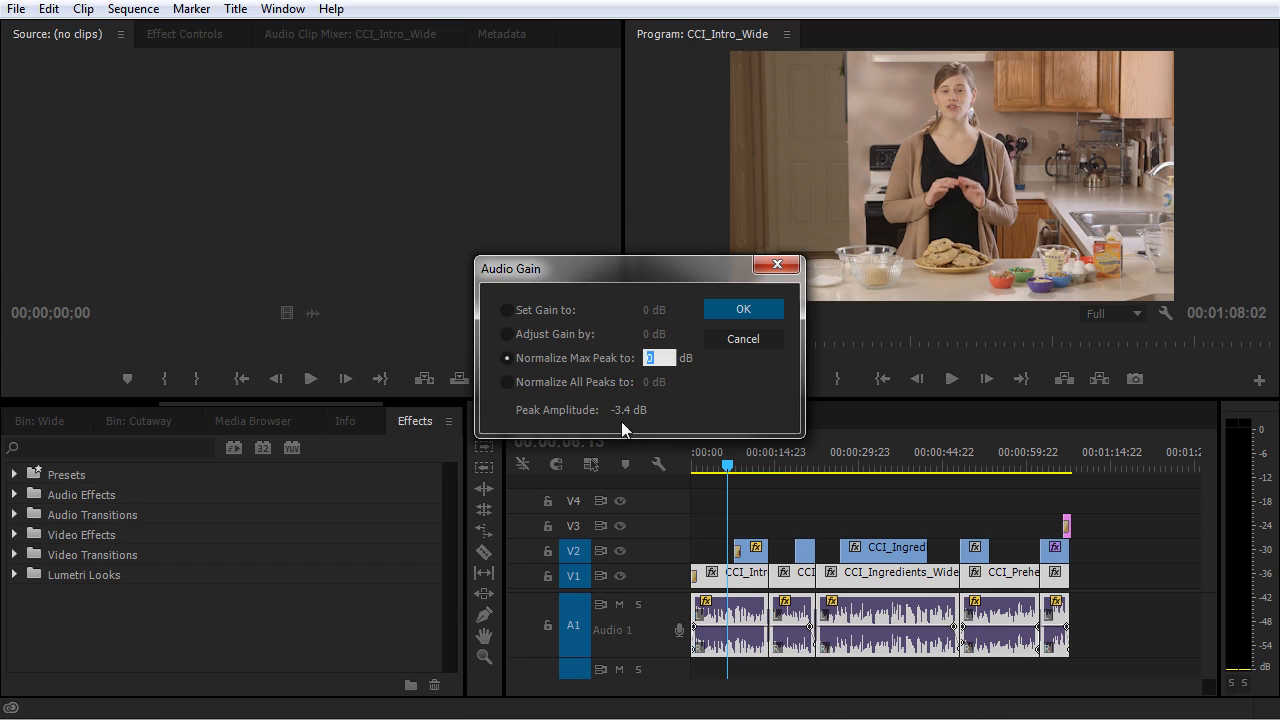
left_click(510, 382)
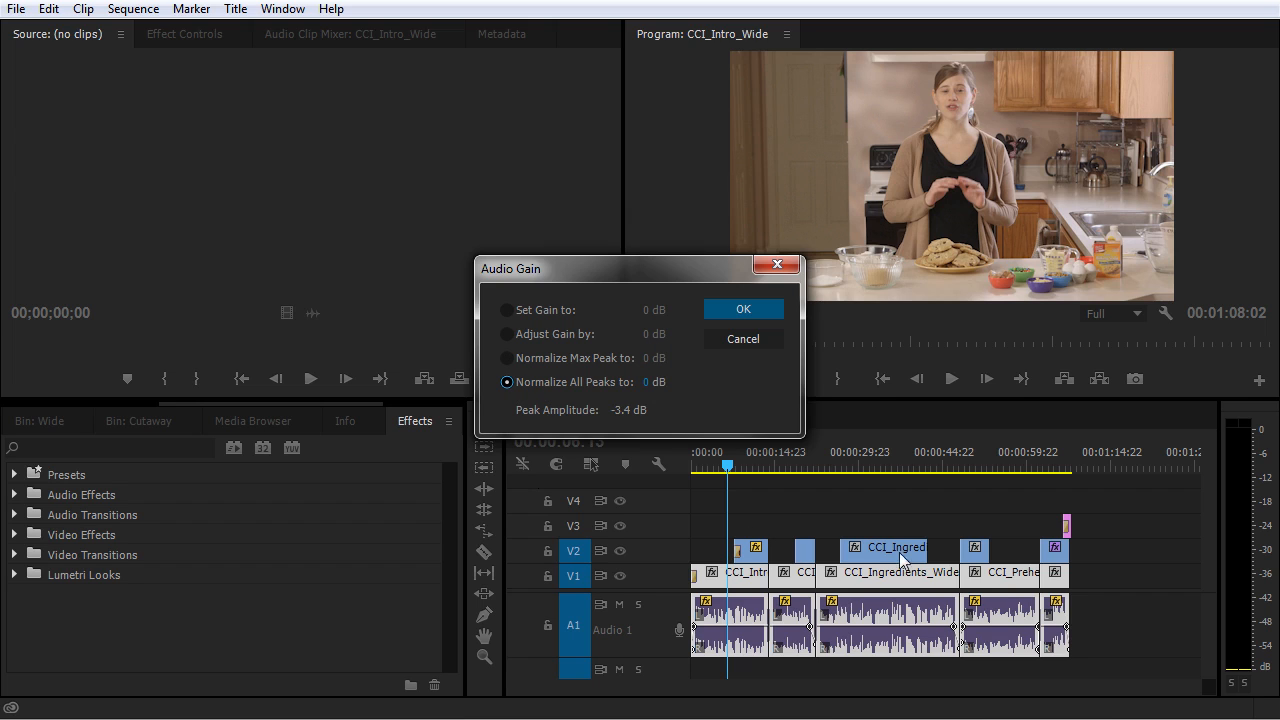
left_click(646, 382)
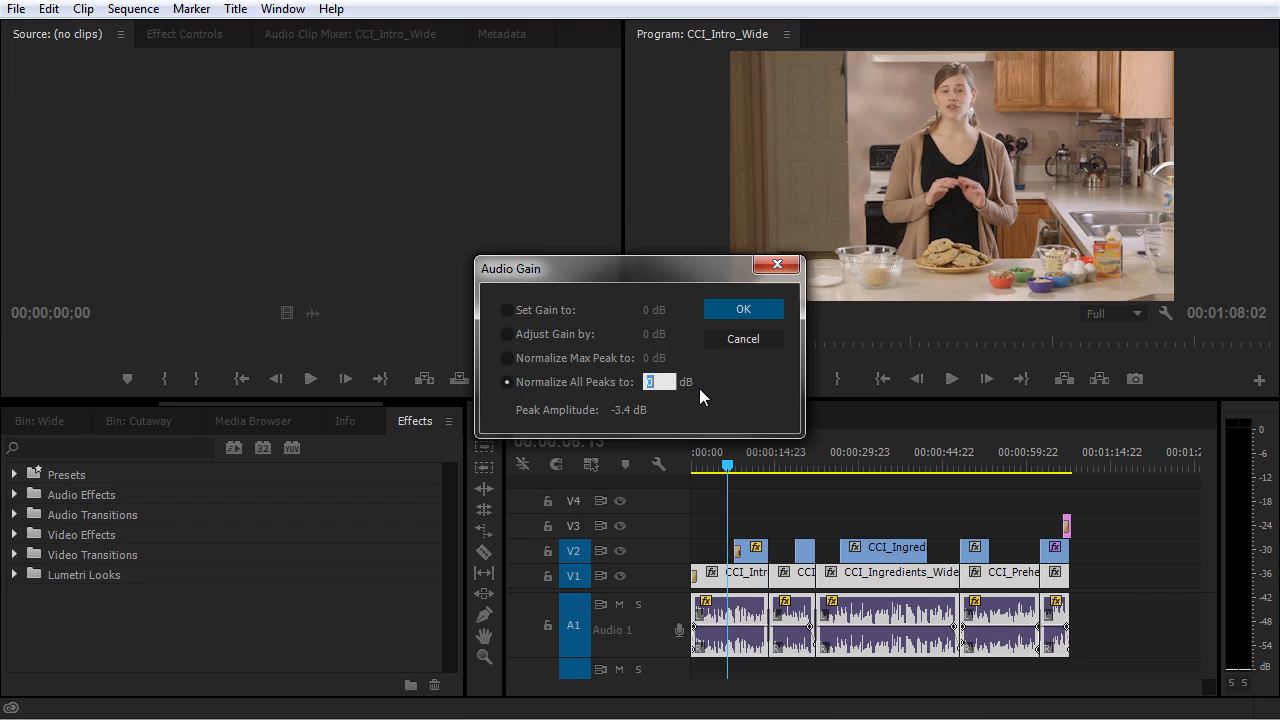
type("-")
type("3")
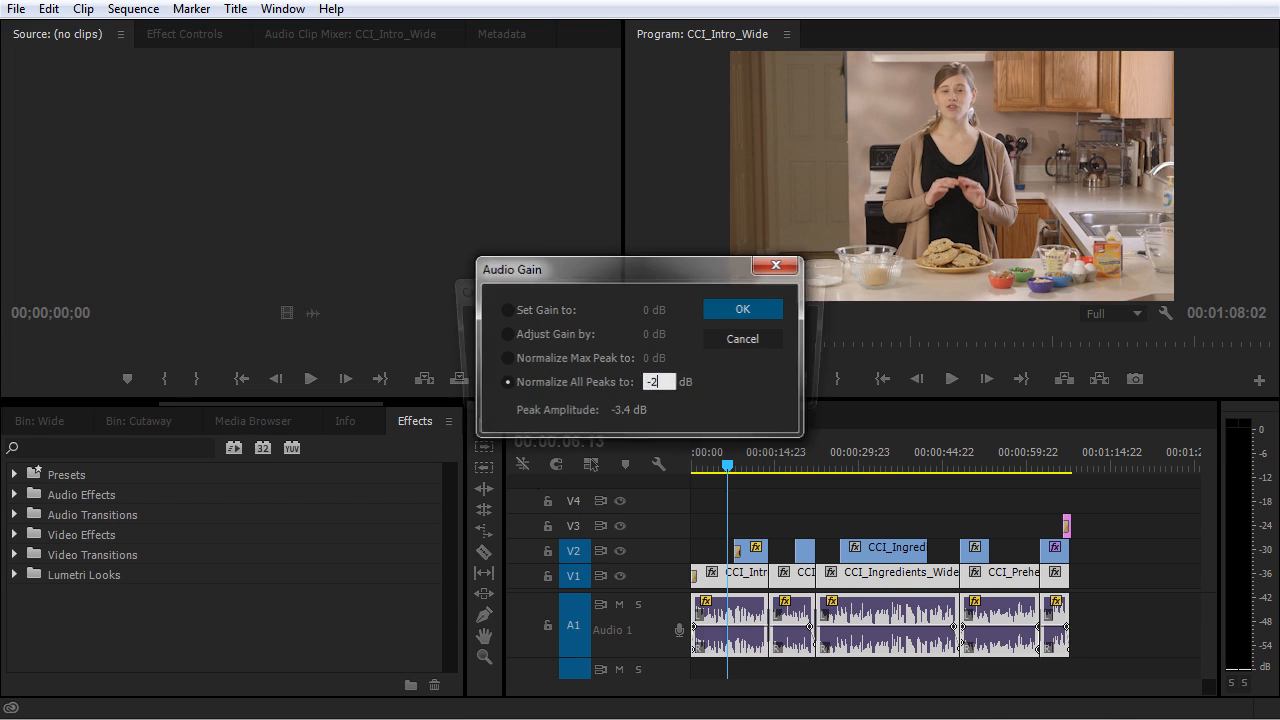
key("Return")
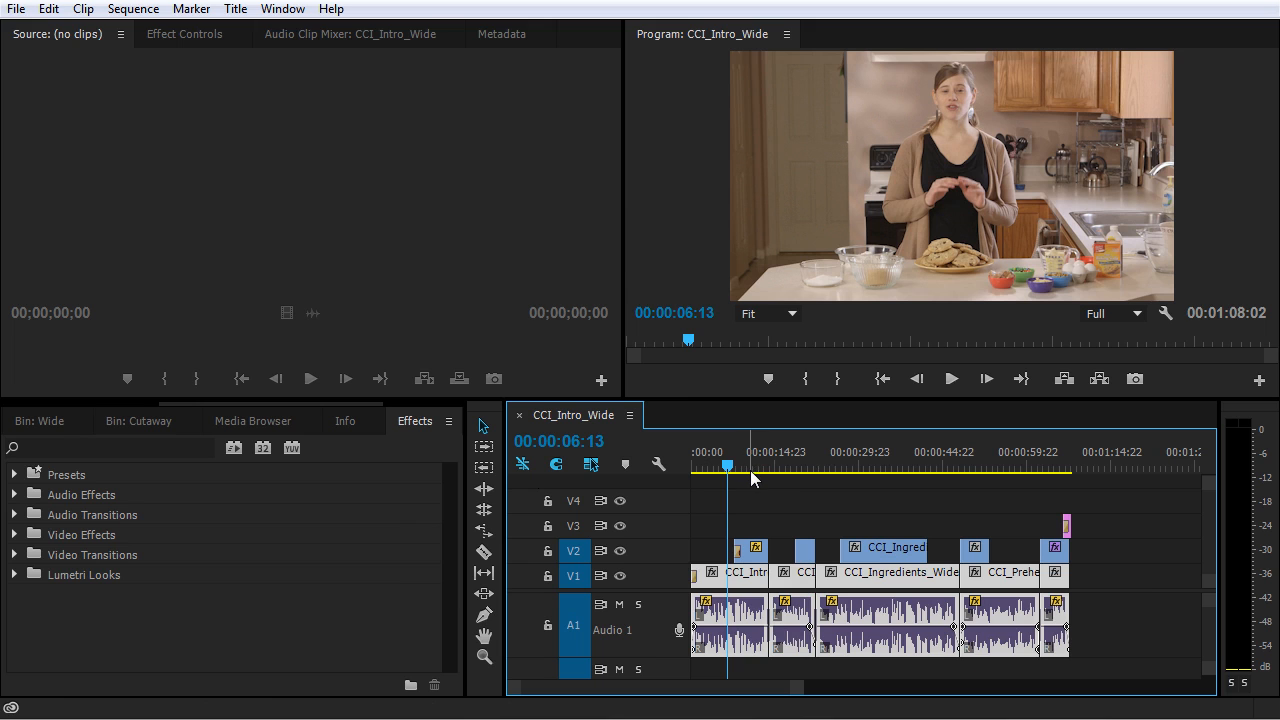
key("space")
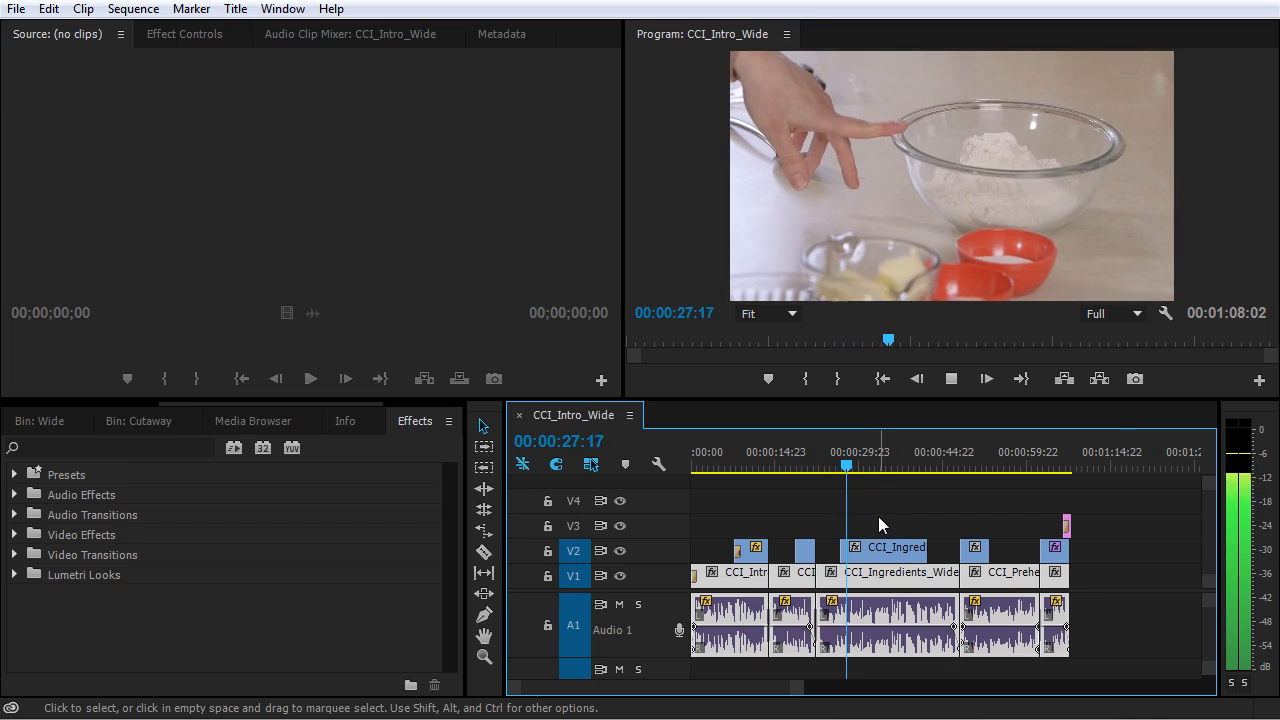
key("space")
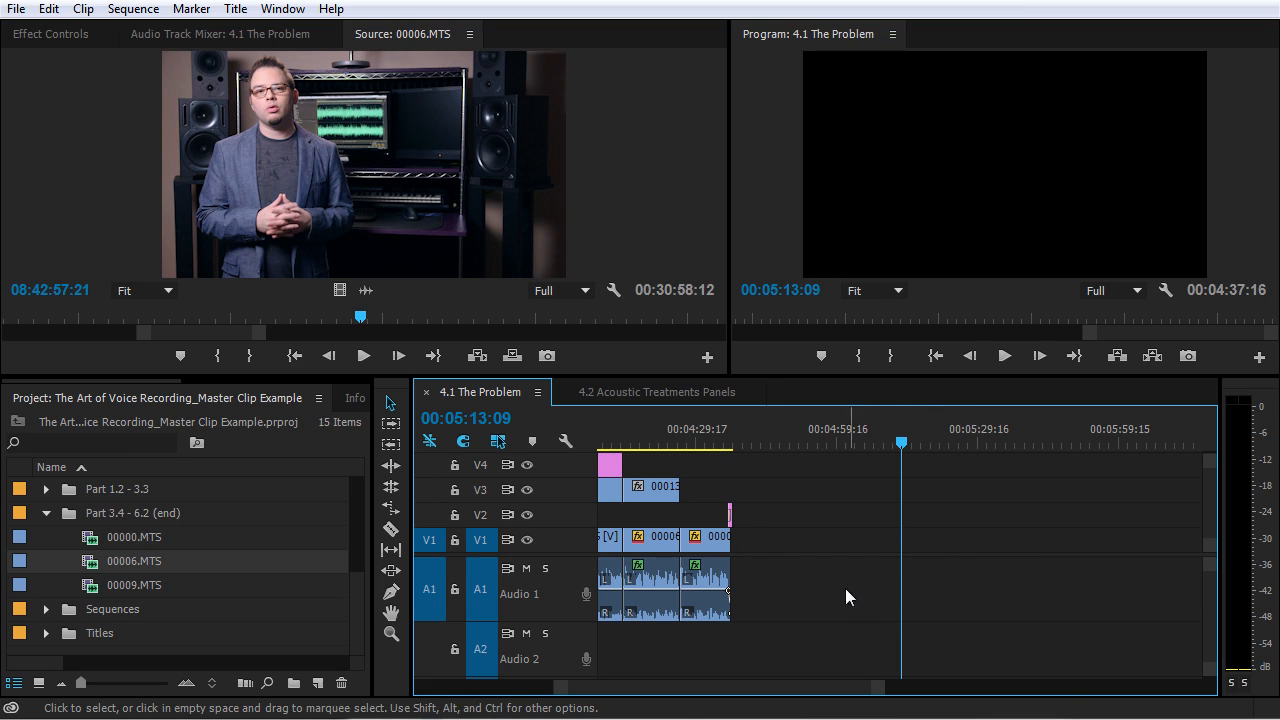
Display the full-length audio waveform of the master clip 00006.MTS in the Source Monitor
left_click(95, 565)
left_click(530, 190)
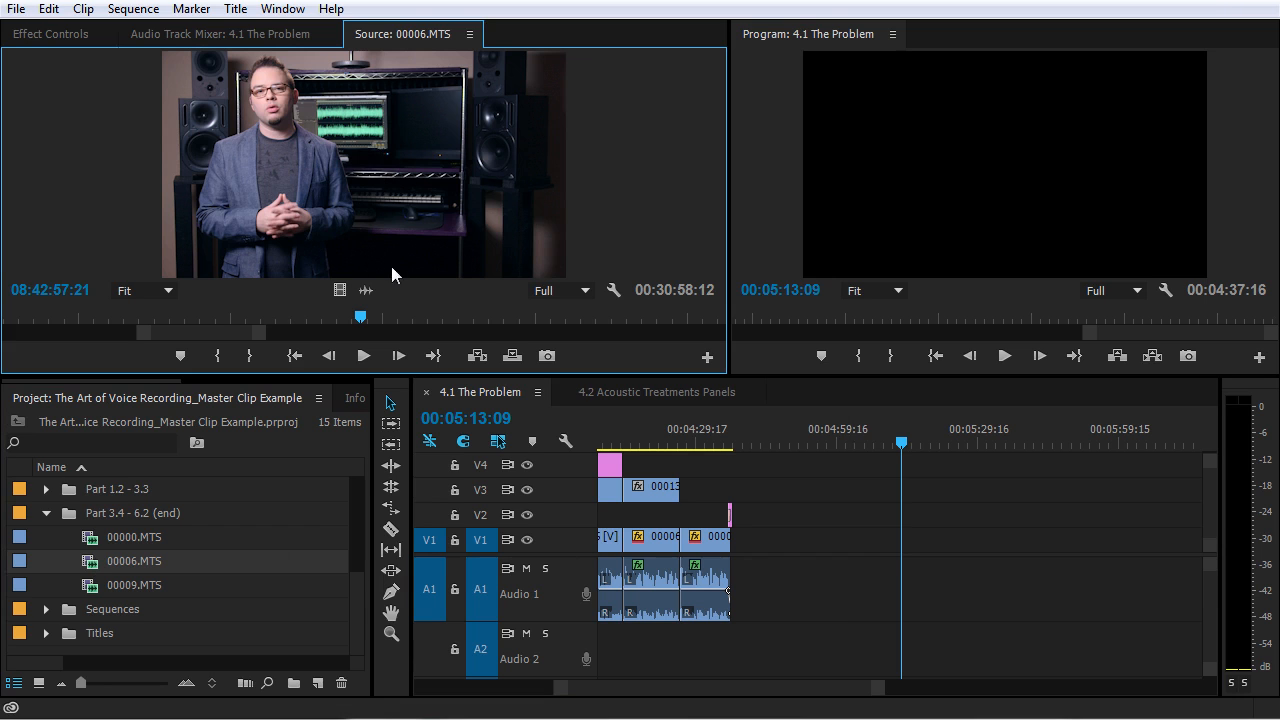
left_click(366, 290)
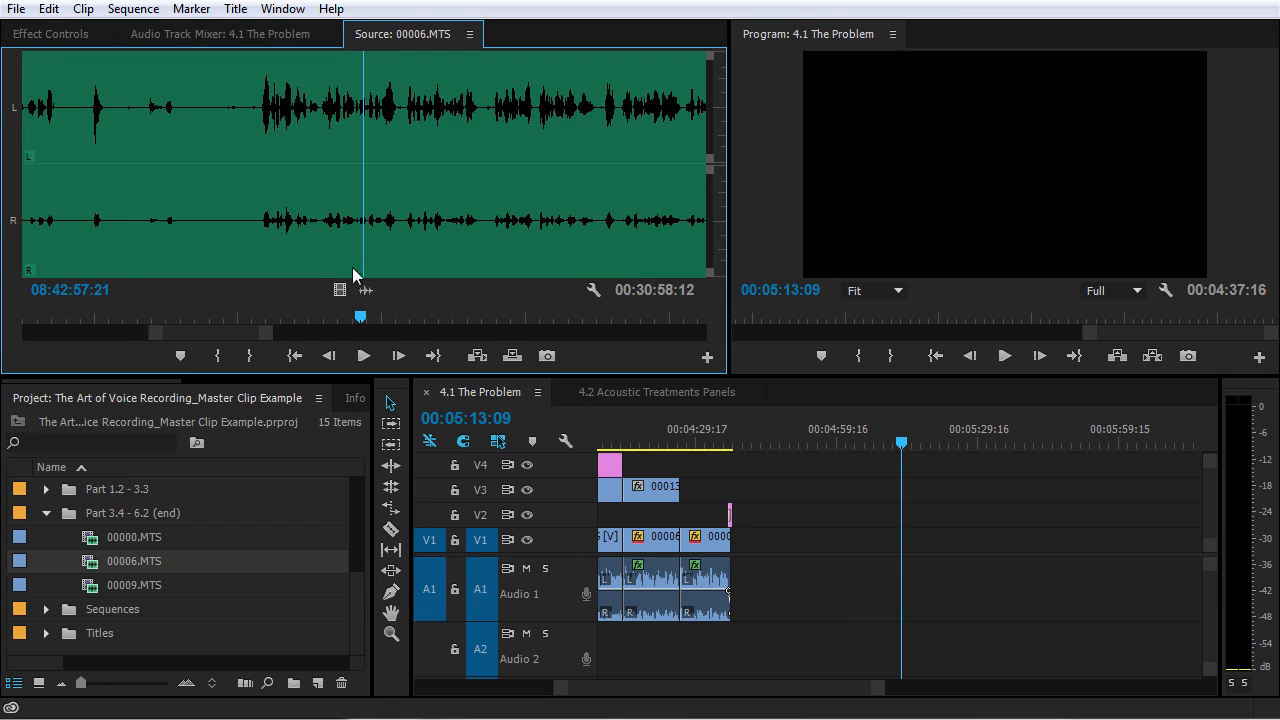
left_click_drag(274, 335, 668, 335)
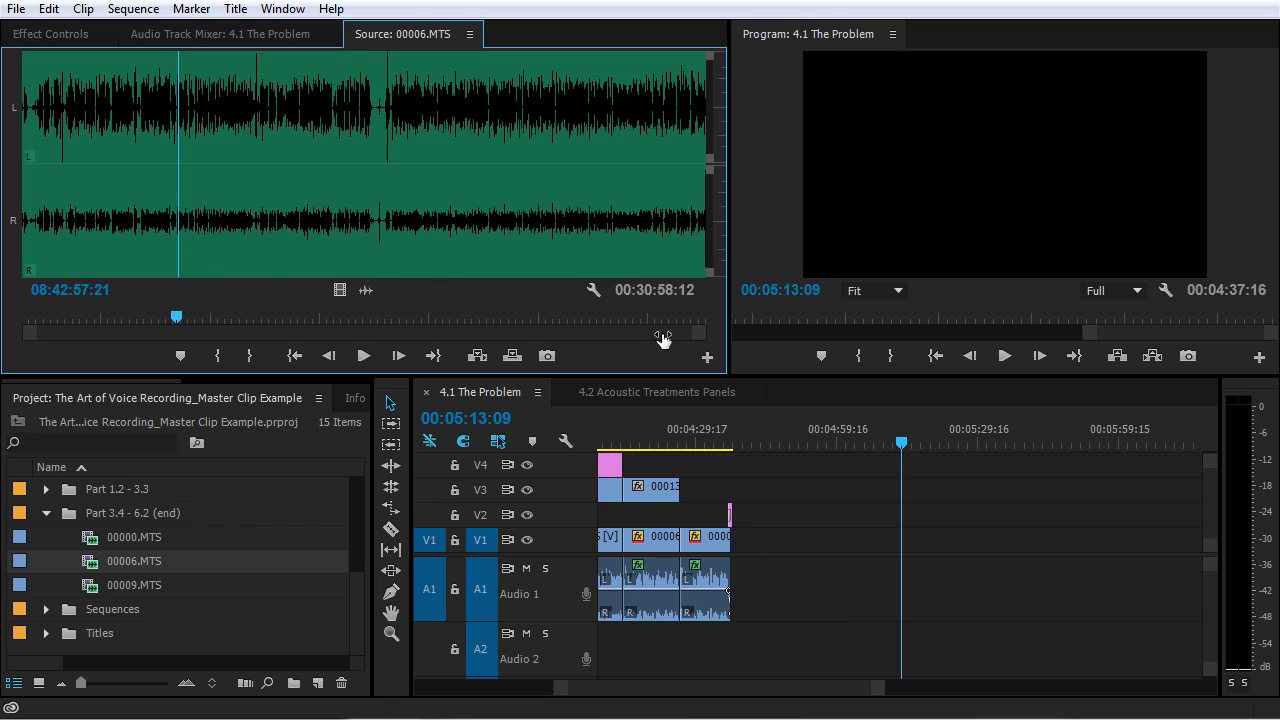
Adjust the audio gain of the master clip 00006.MTS in the project by 10 dB
left_click(106, 562)
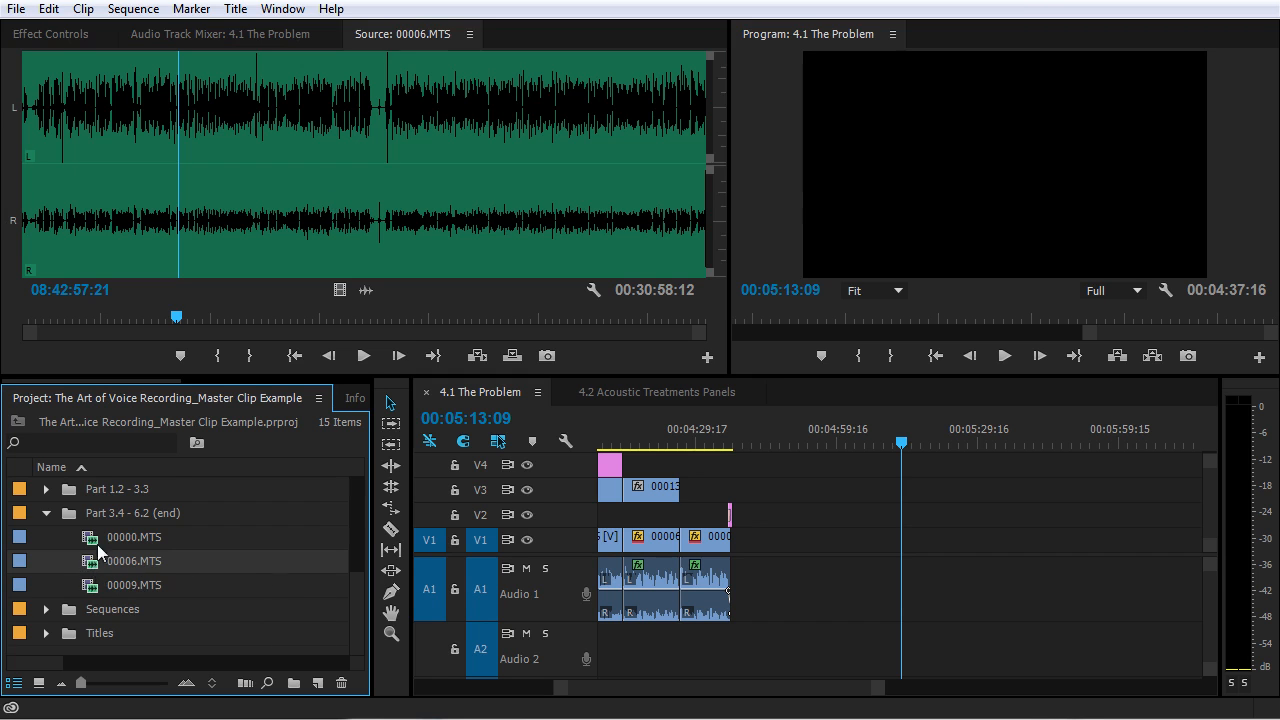
left_click(83, 9)
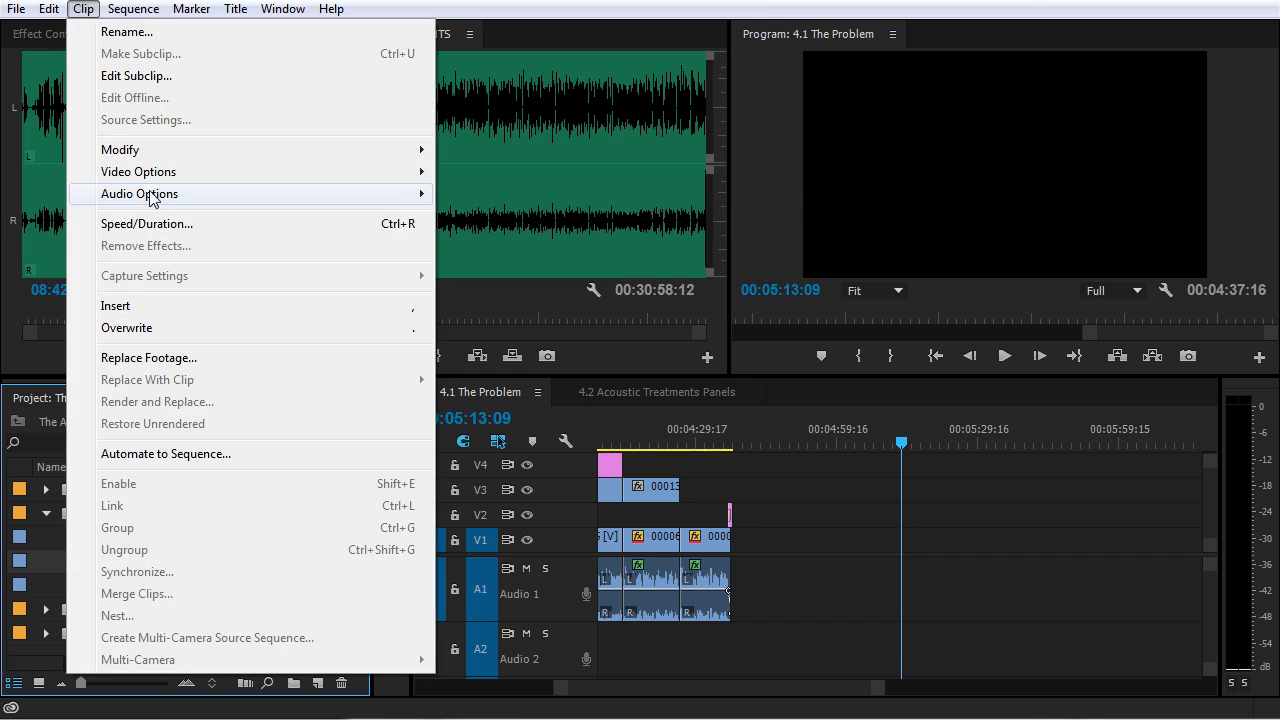
mouse_move(249, 196)
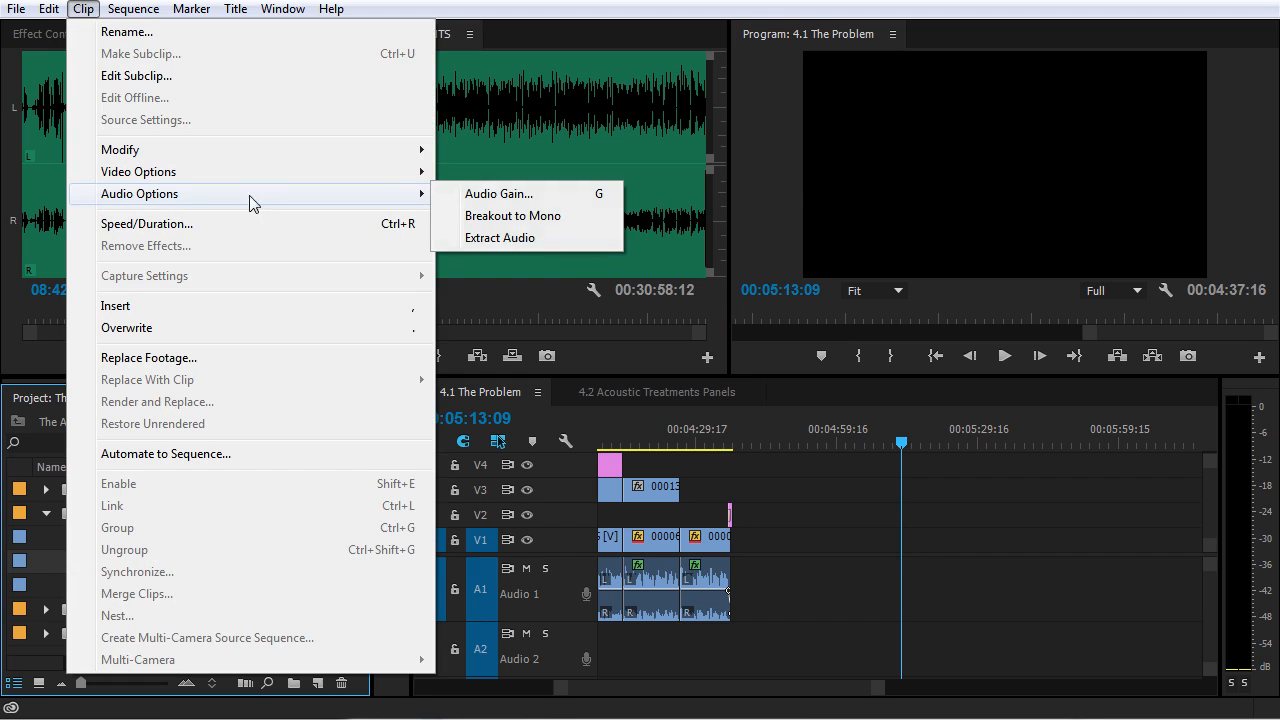
left_click(476, 197)
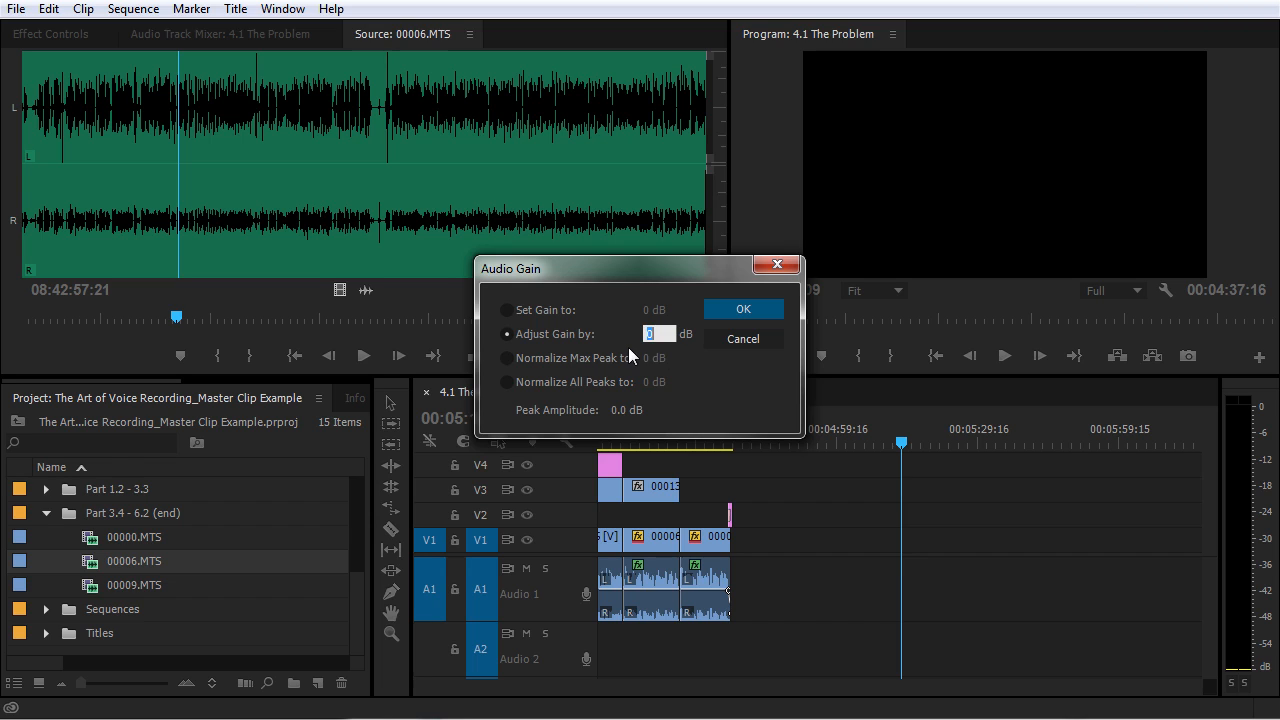
type("10")
left_click(740, 309)
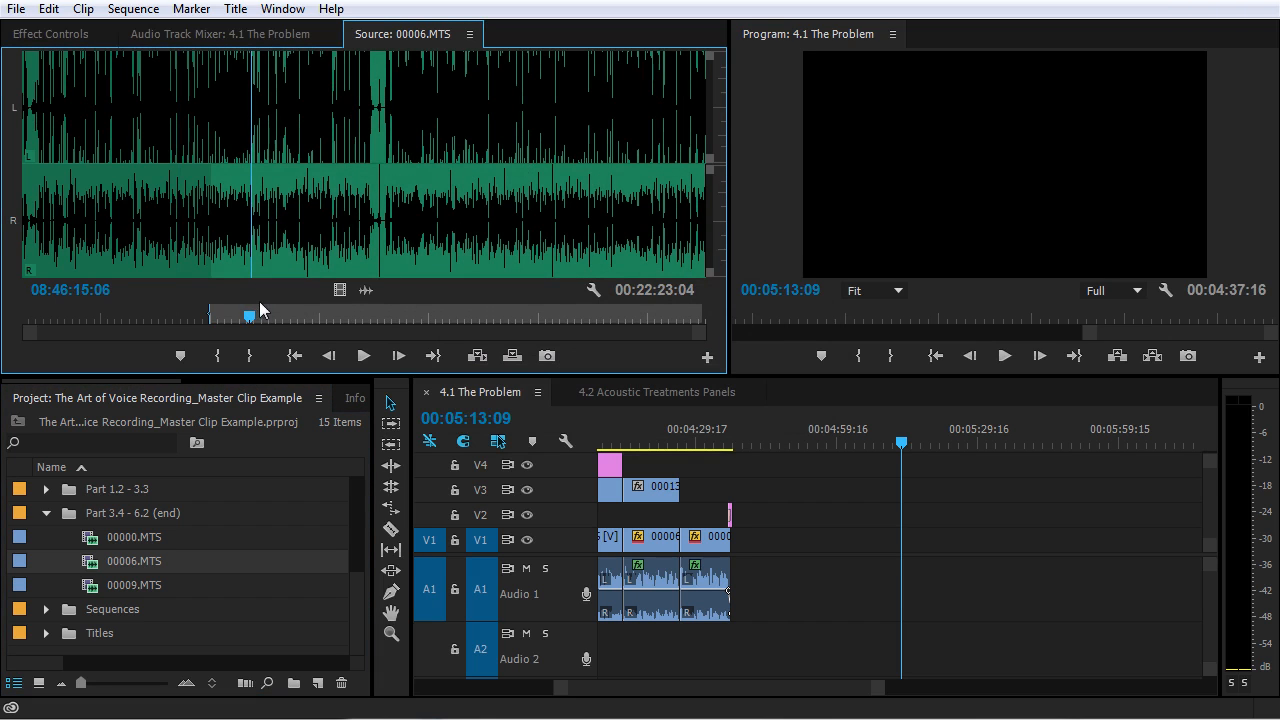
Mark the source clip's Out point at 08:46:15:06 and switch the Source Monitor back to its video image
left_click(249, 358)
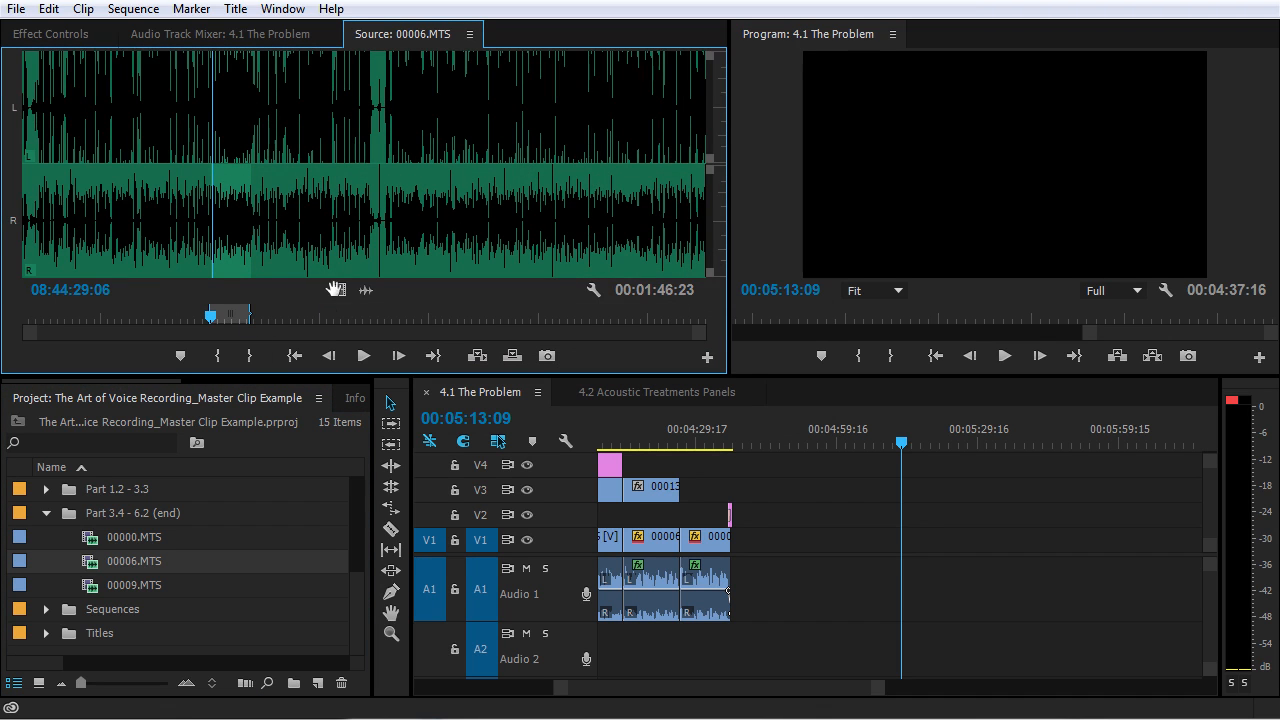
left_click(340, 290)
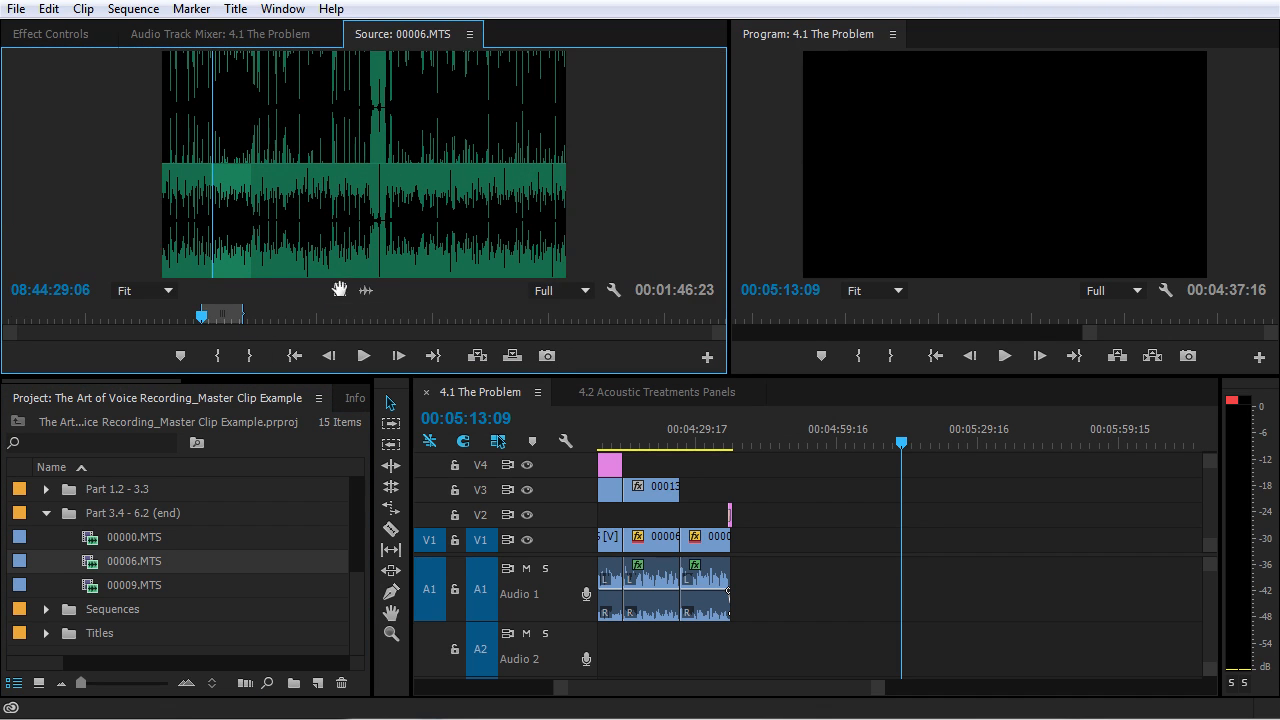
Add the marked section of 00006.MTS after the last sequence clip and normalize all peaks of the selected Audio 1 clips to -2 dB
left_click_drag(336, 157, 800, 565)
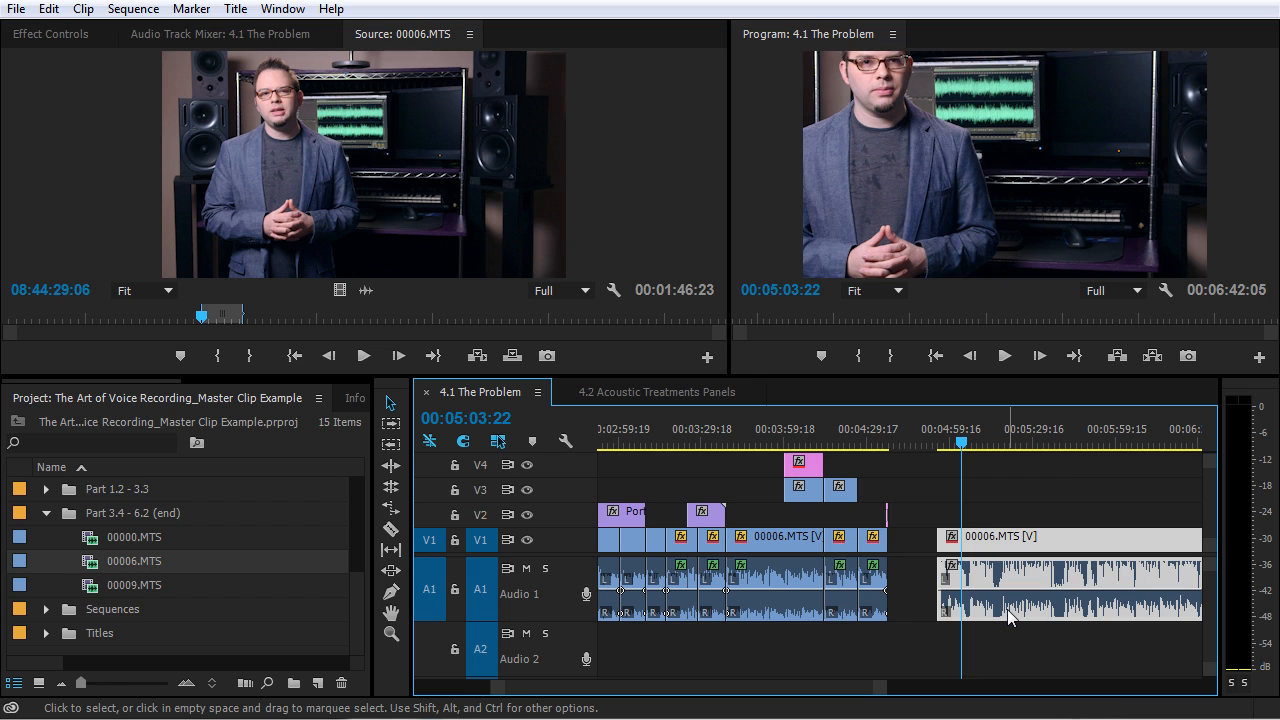
left_click_drag(1033, 651, 602, 582)
right_click(757, 583)
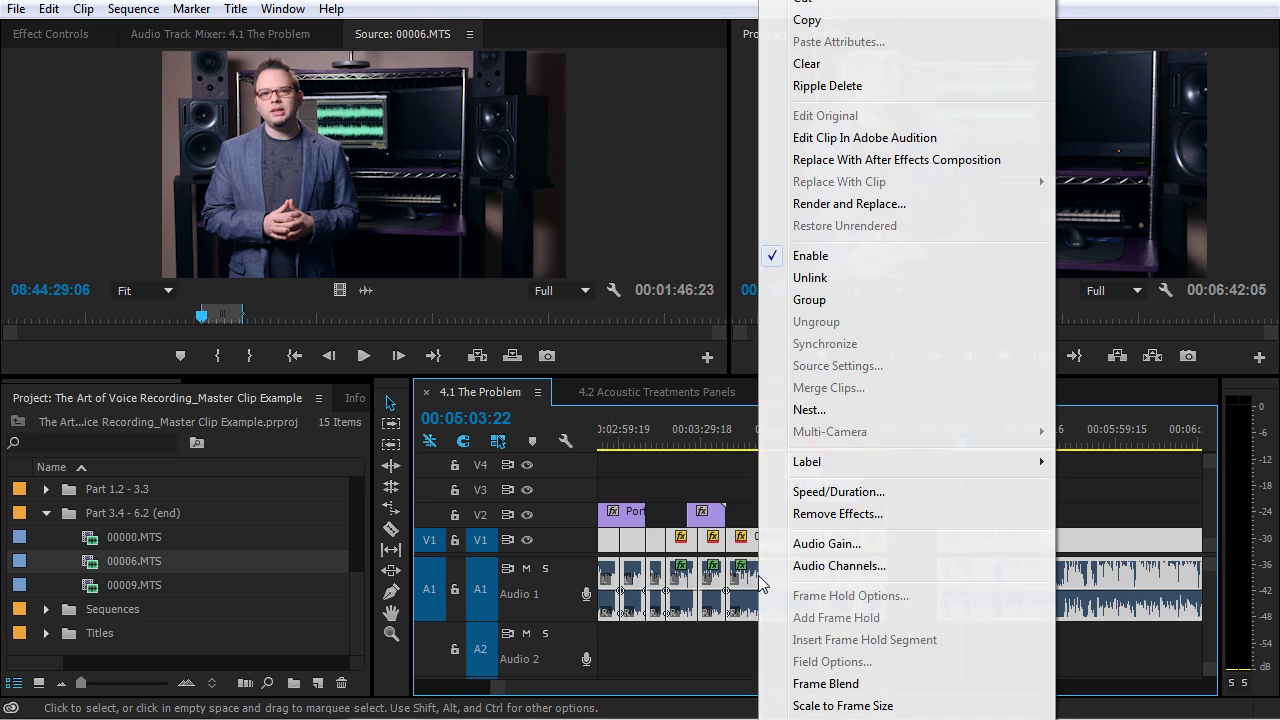
left_click(768, 543)
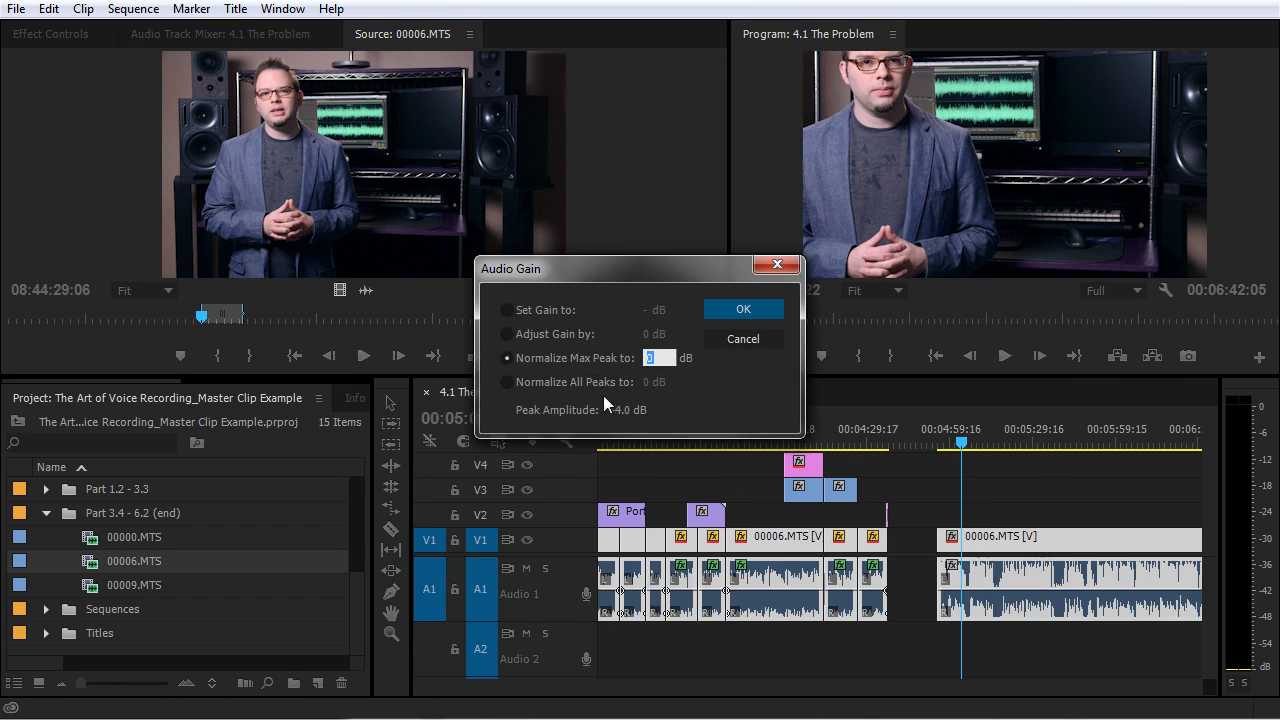
left_click(630, 382)
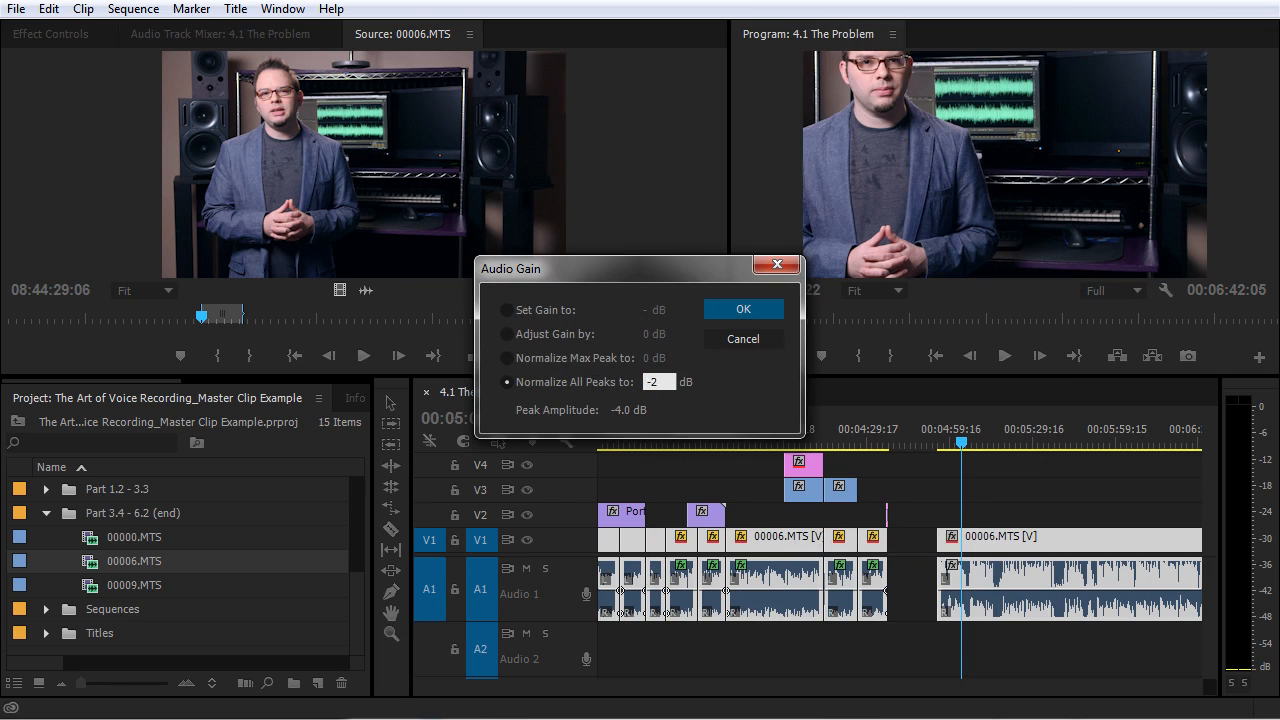
key("Return")
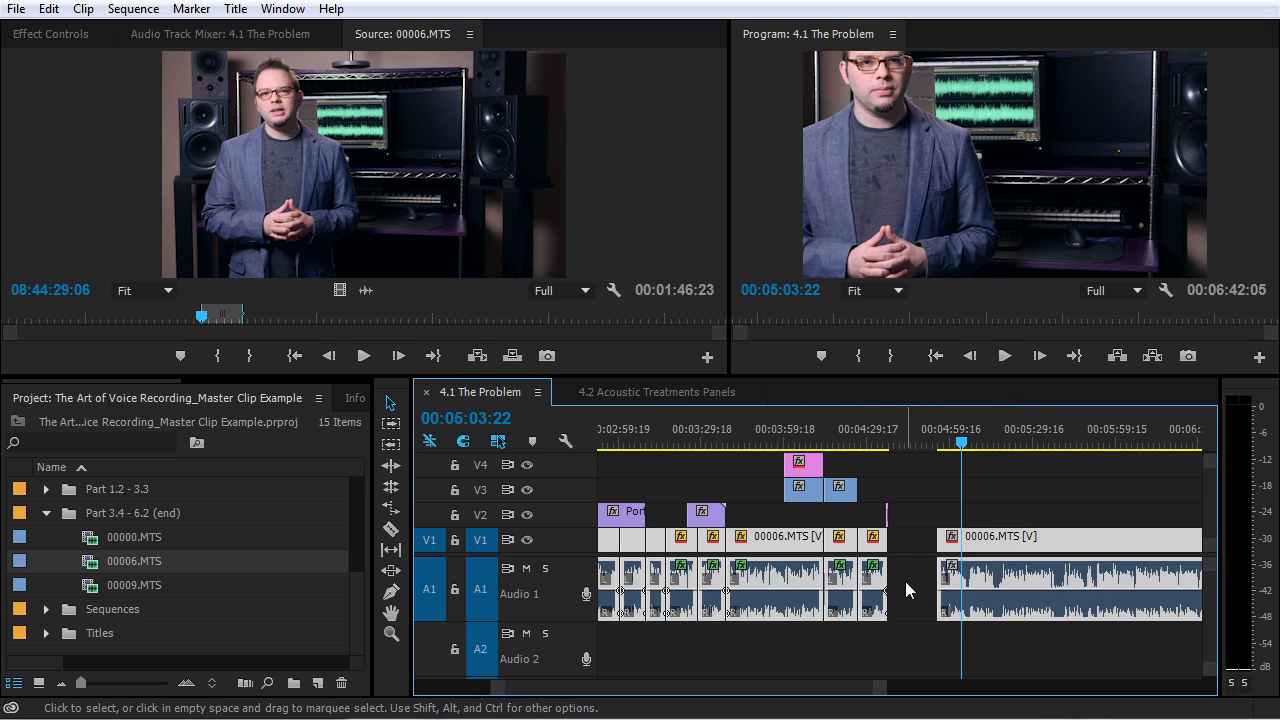
Append another copy of the marked 00006.MTS section to the sequence and examine both waveforms where the two copies meet
key("minus")
key("minus")
left_click_drag(284, 172, 890, 552)
left_click(872, 428)
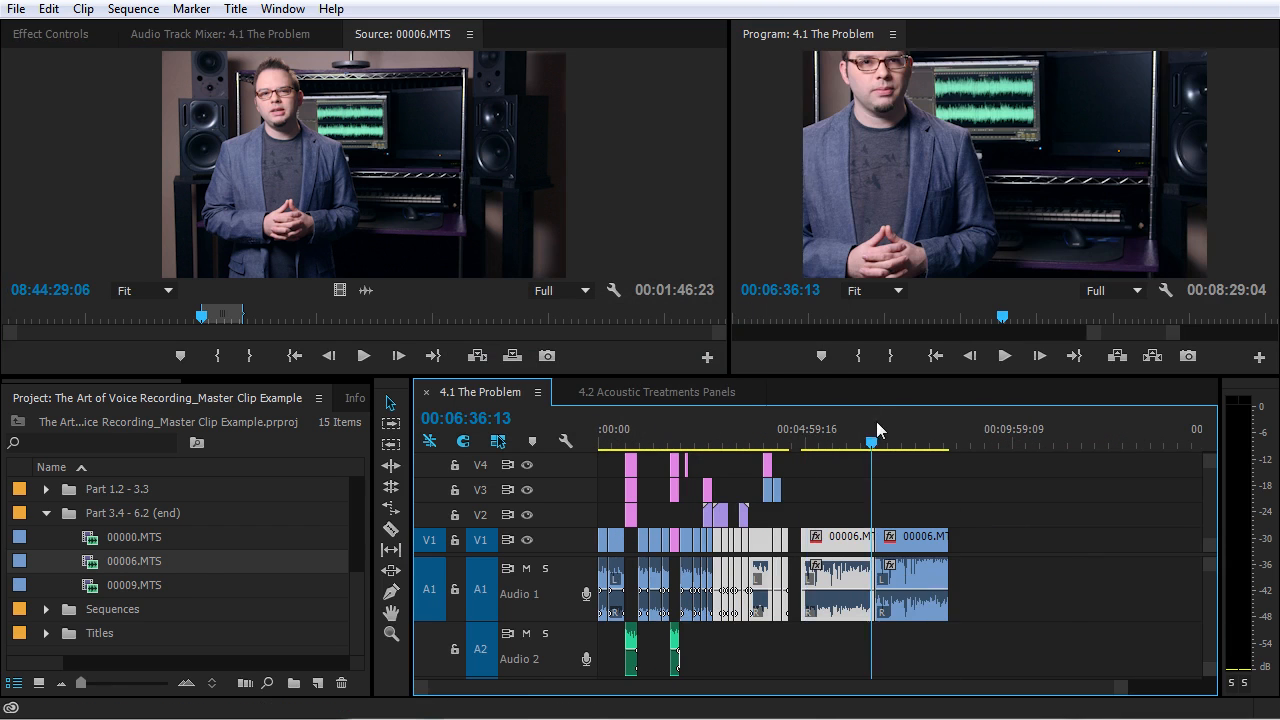
key("equal")
key("equal")
key("equal")
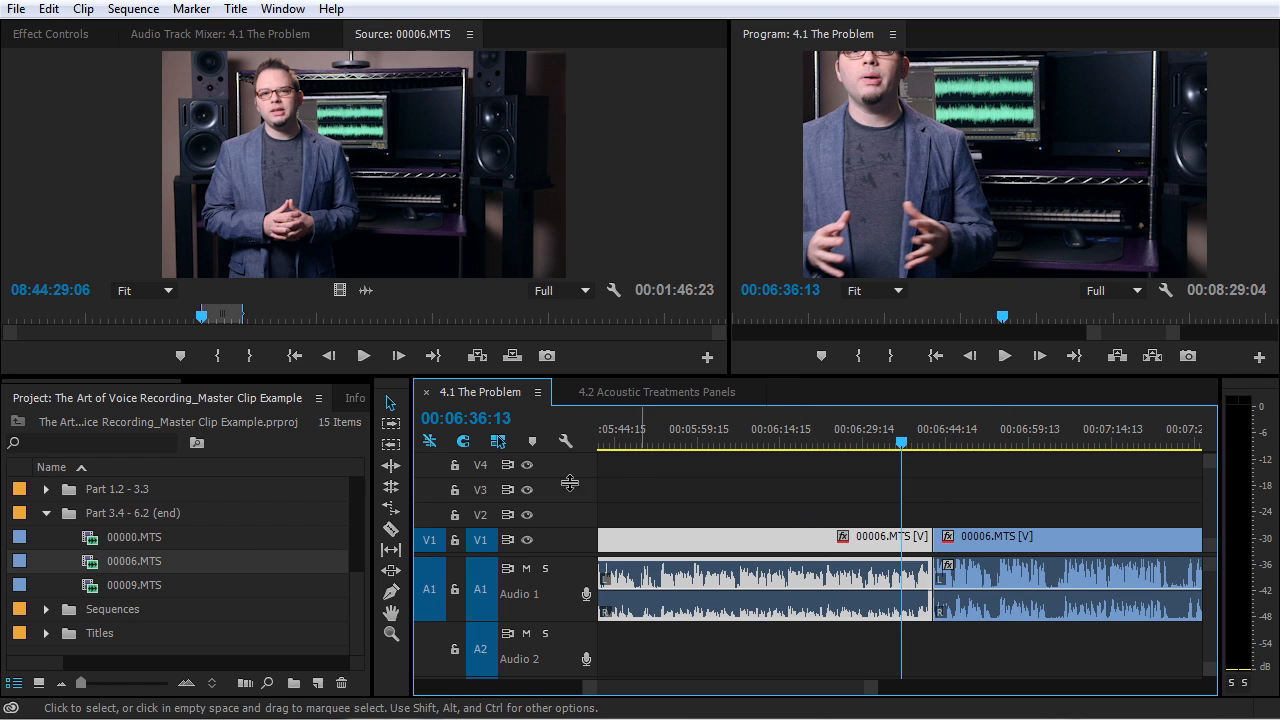
Set the audio gain of the master clip 00006.MTS in the project to 0 dB
left_click(86, 566)
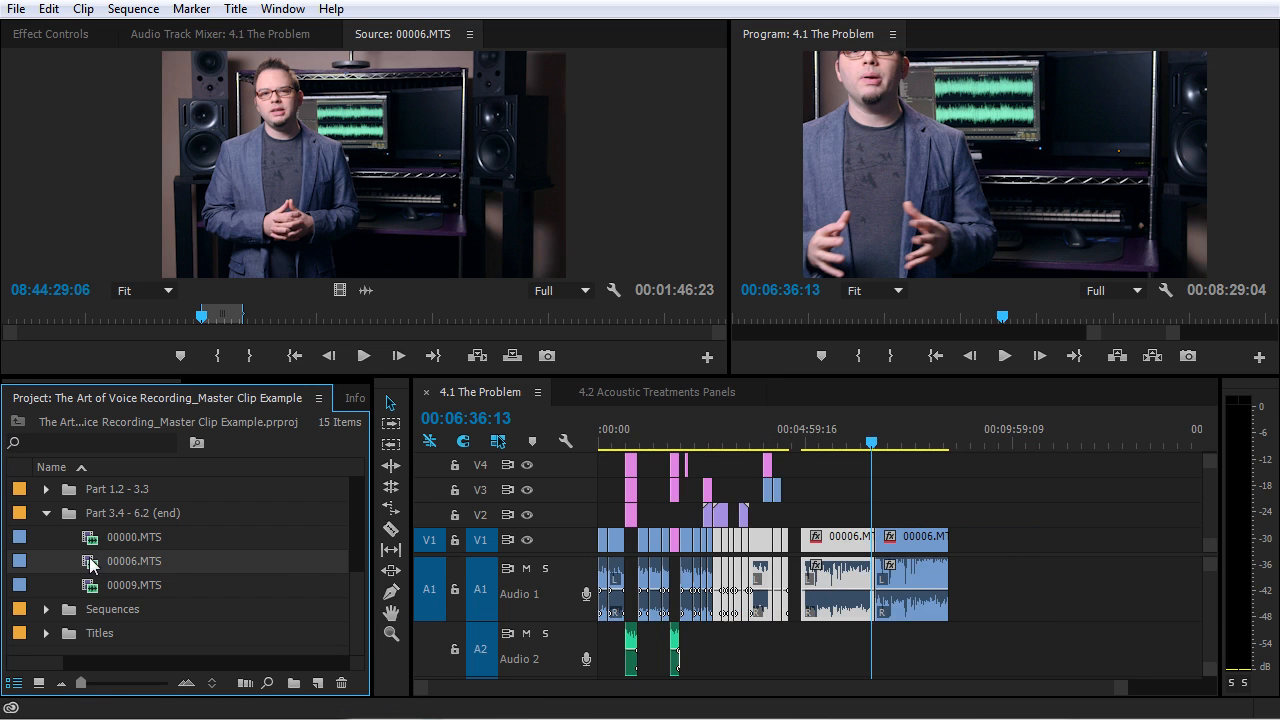
key("g")
left_click(540, 340)
left_click(556, 310)
left_click(649, 313)
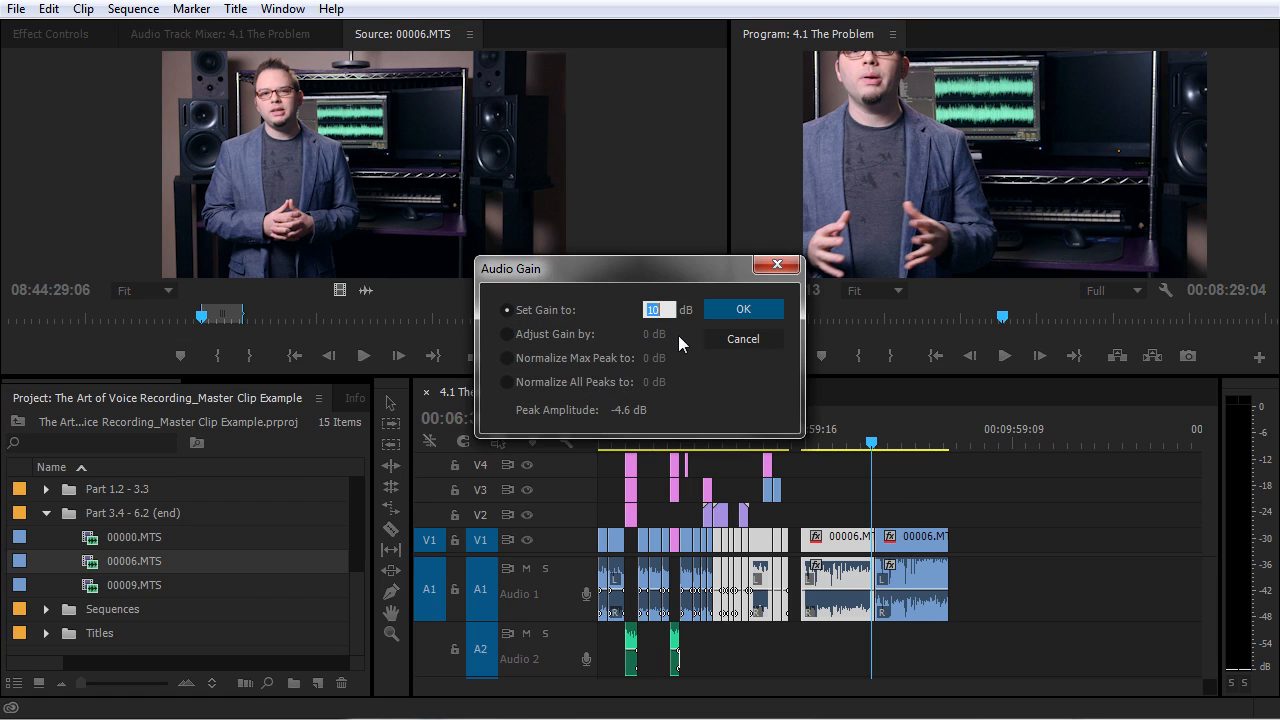
left_click(737, 312)
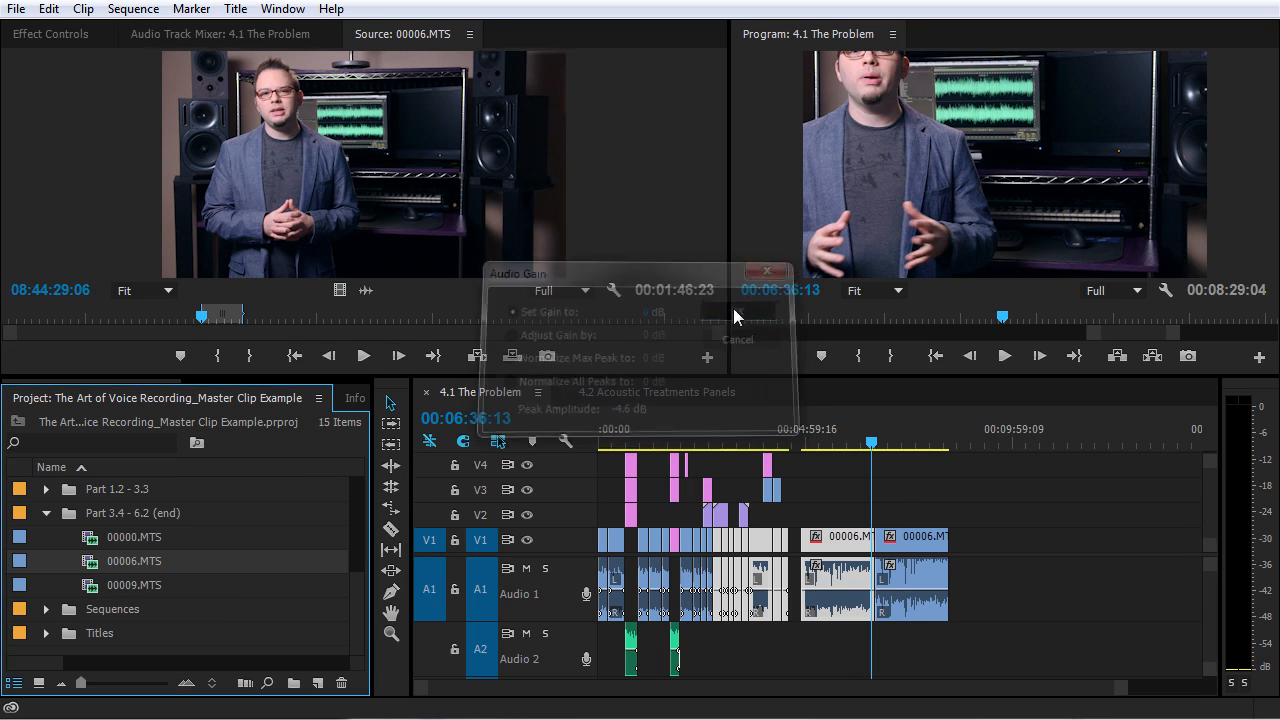
Append a third copy of the marked 00006.MTS section and open the Audio Gain settings for all clips on Audio 1
left_click_drag(460, 235, 955, 584)
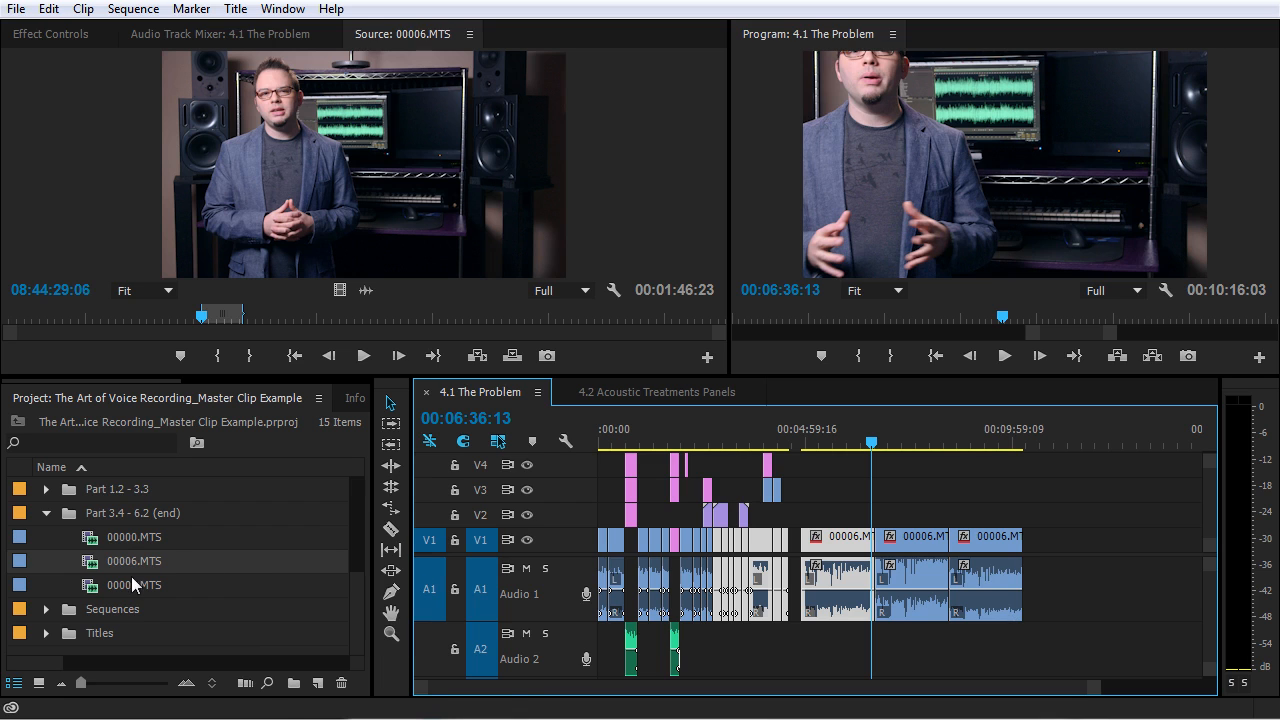
left_click(1115, 576)
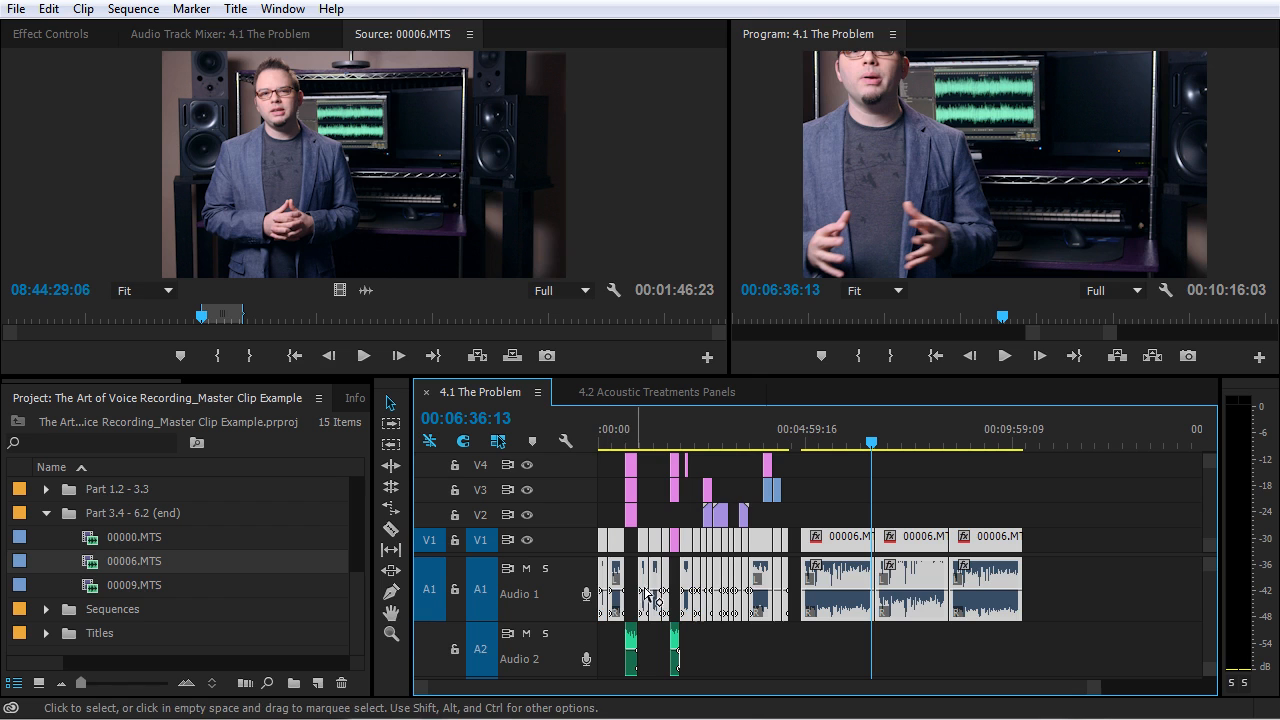
left_click(822, 584)
key("g")
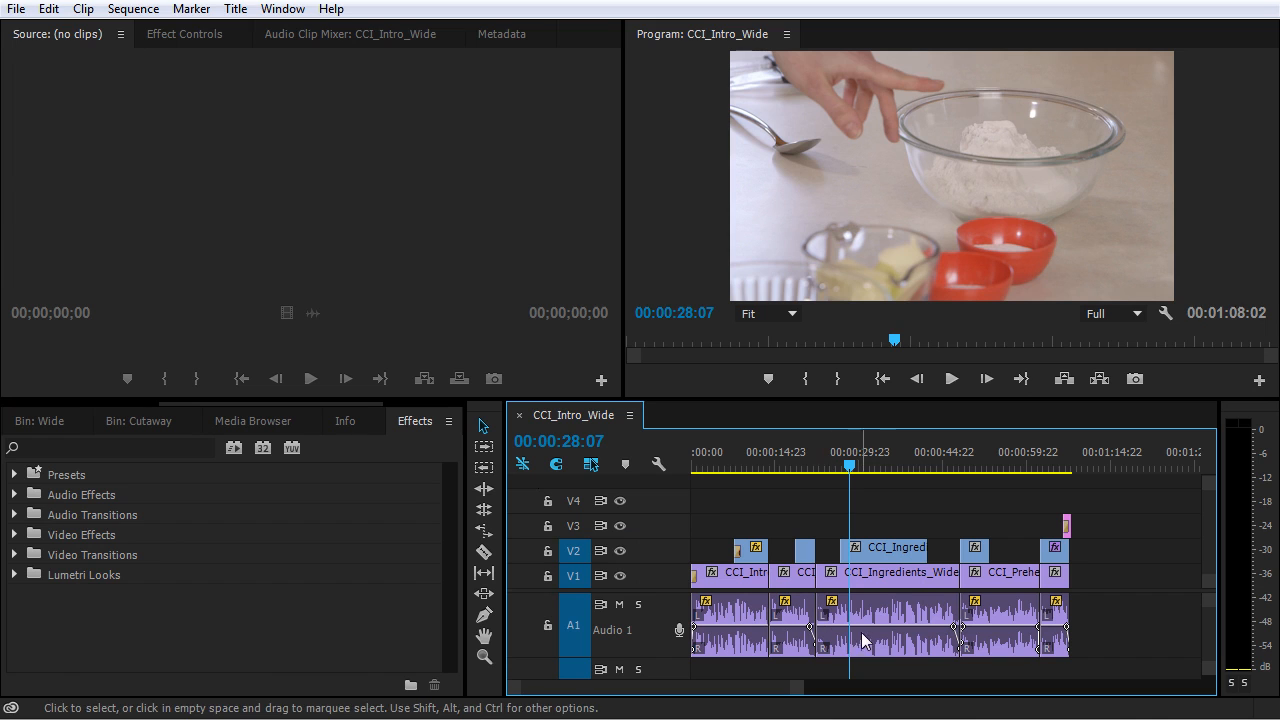
Add two volume keyframes to the audio of CCI_Ingredients_Wide.mp4 near 00:00:28:07 and raise the level of the section before them
key("equal")
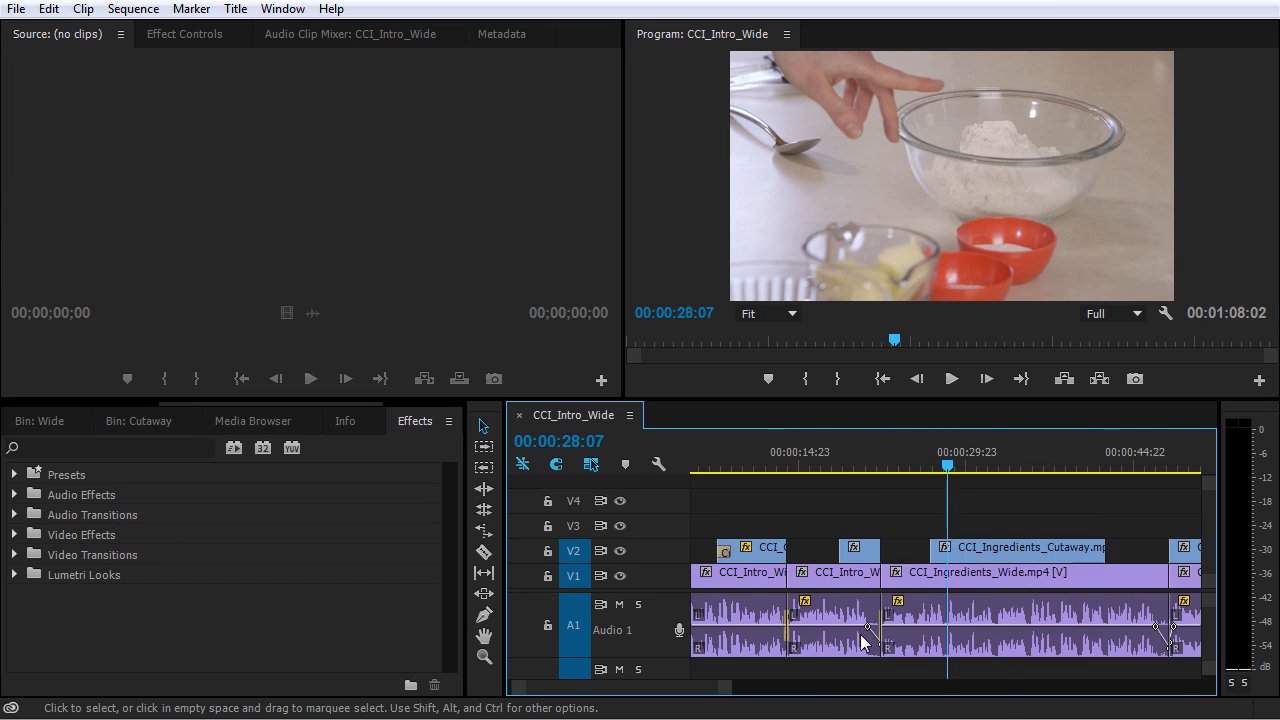
key("equal")
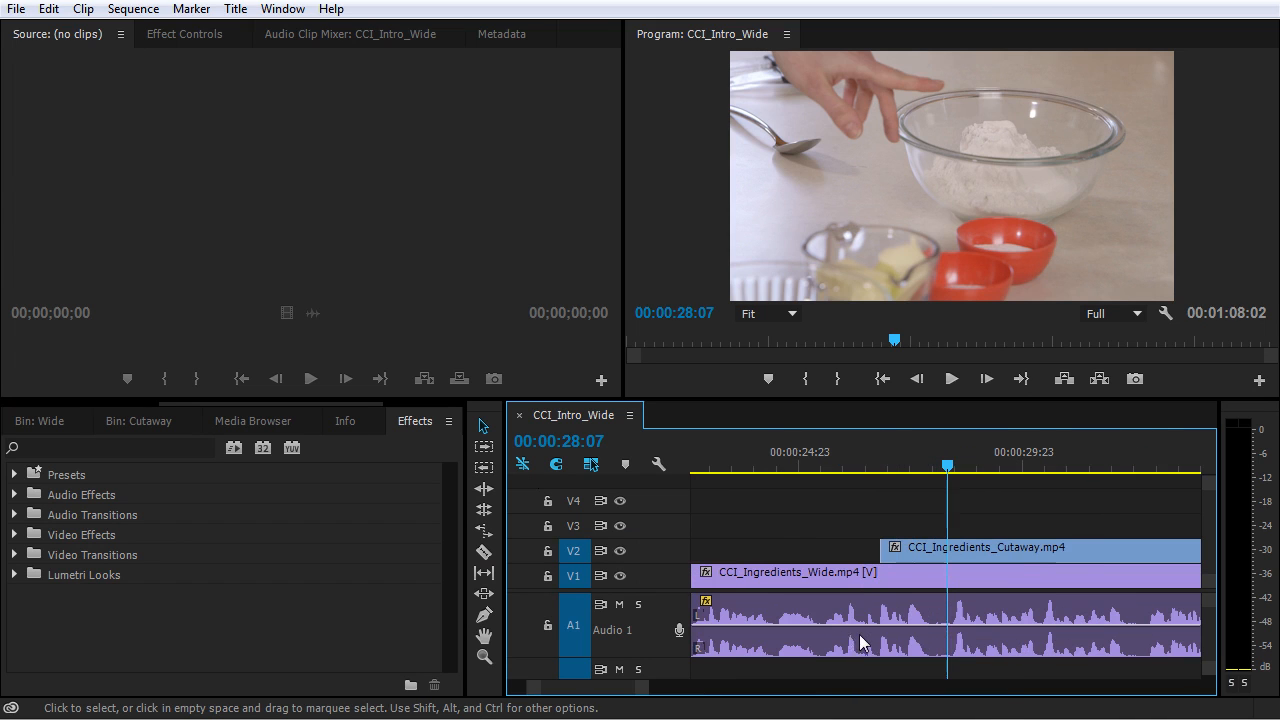
left_click(953, 626, "ctrl")
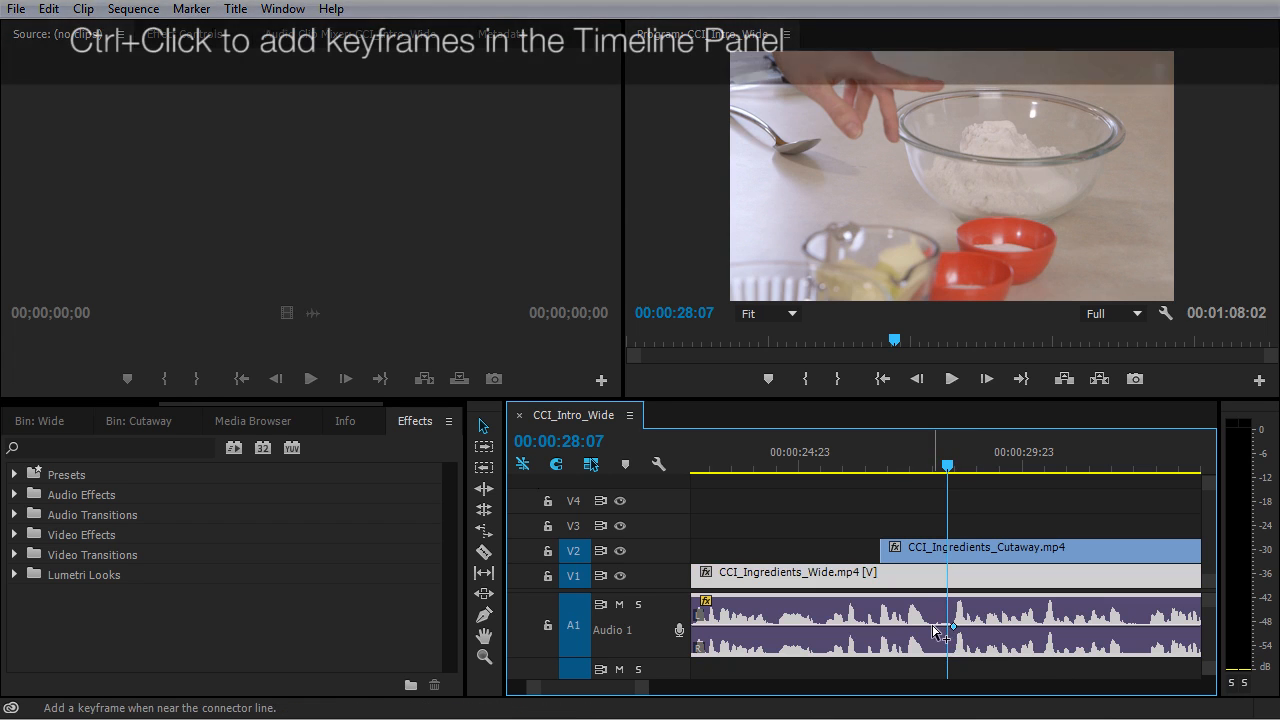
left_click(932, 626, "ctrl")
scroll(814, 531, "up", 3)
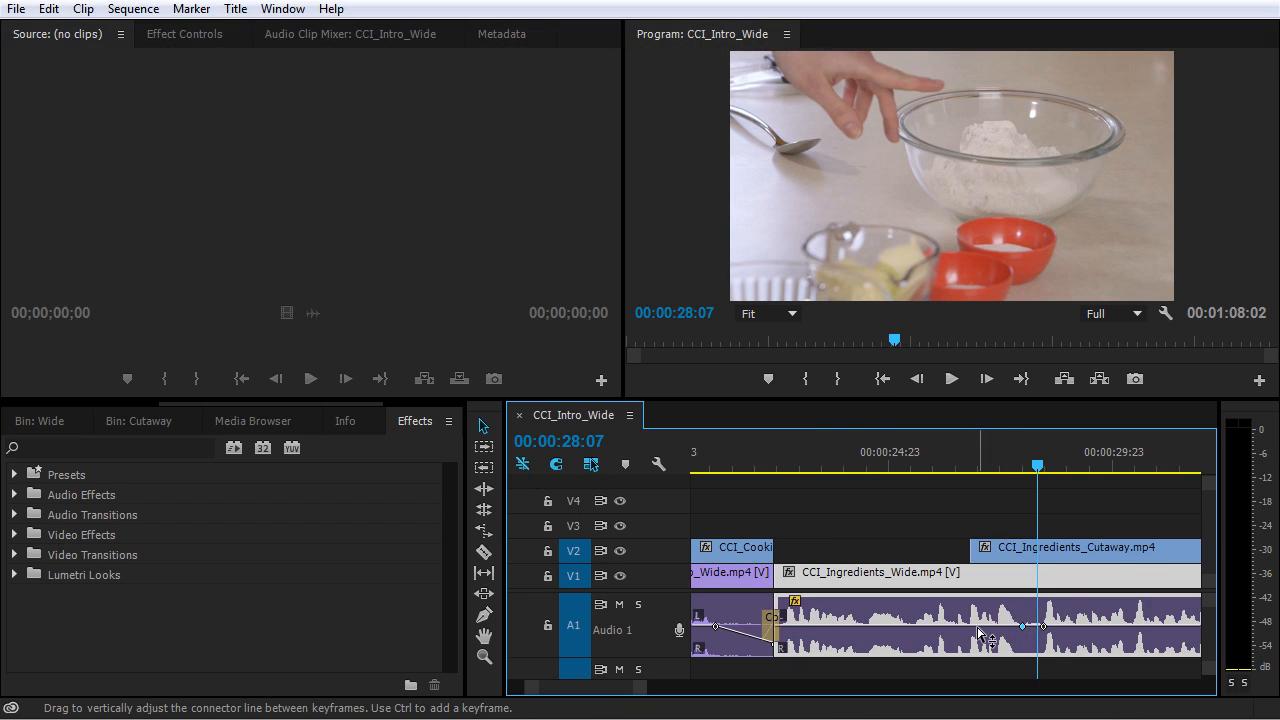
left_click_drag(980, 630, 980, 615)
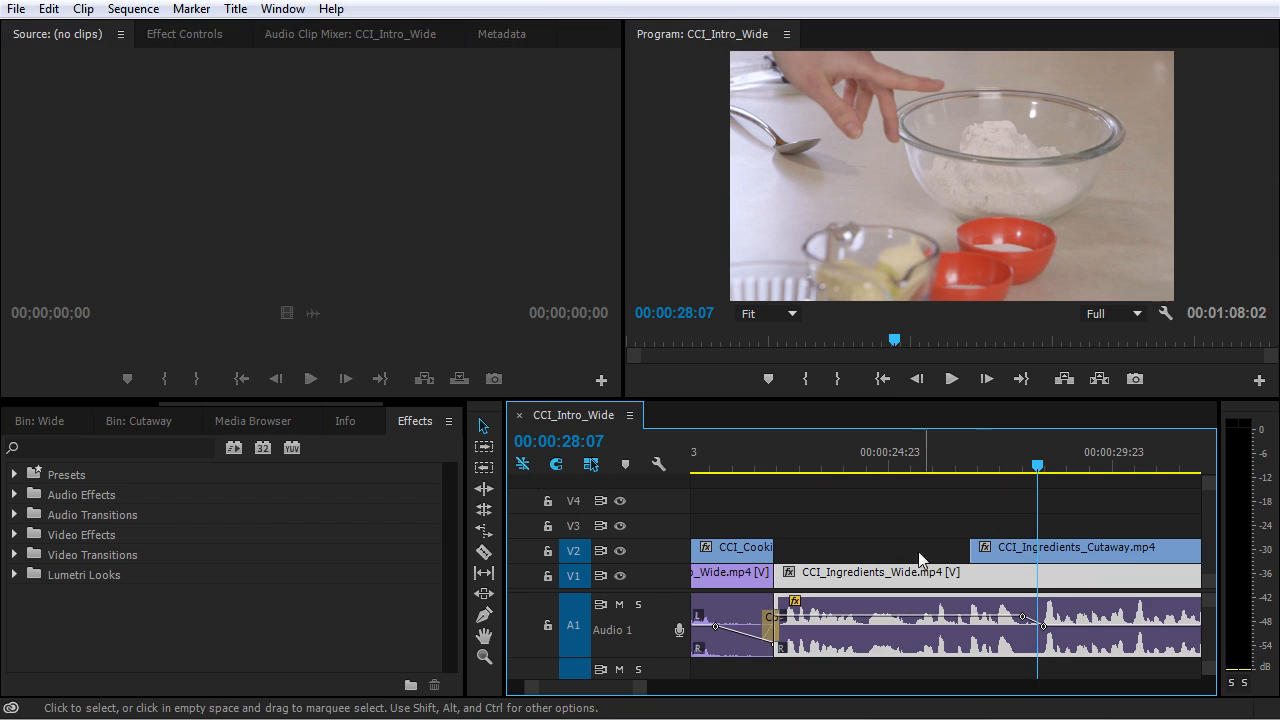
Play back CCI_Ingredients_Wide.mp4 from its start past the volume keyframes to check the level change
left_click(771, 452)
key("space")
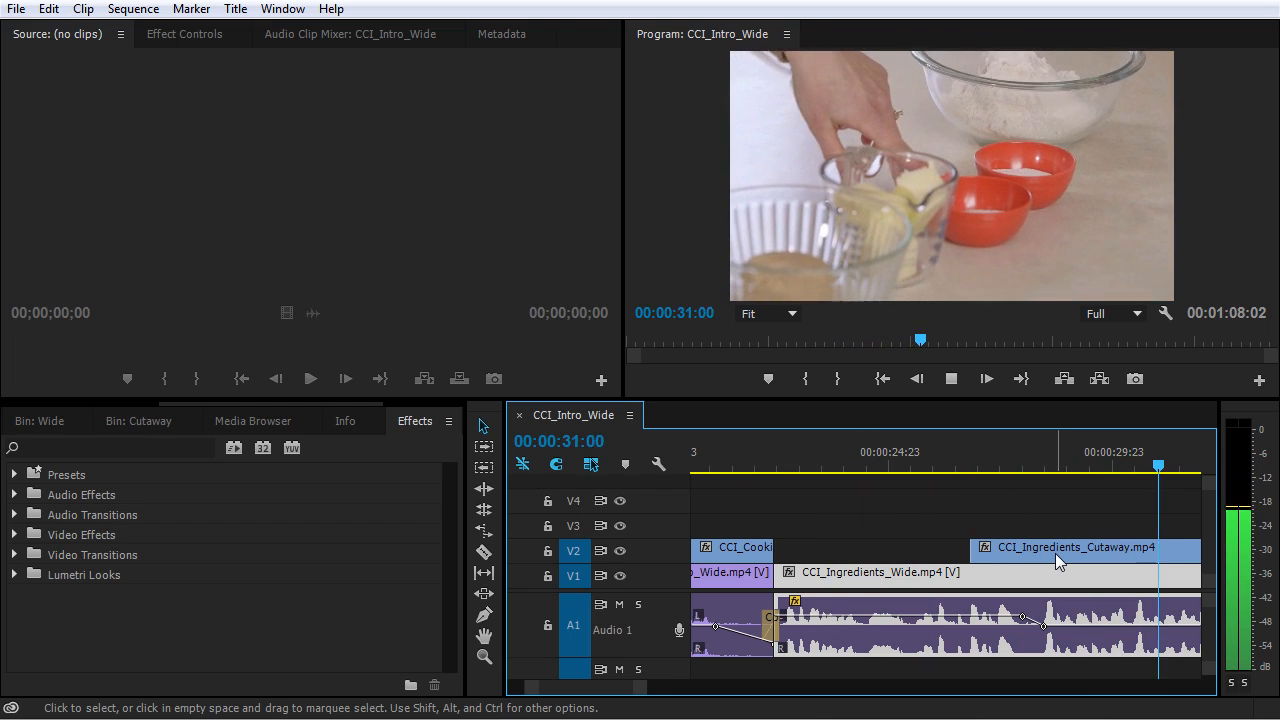
key("space")
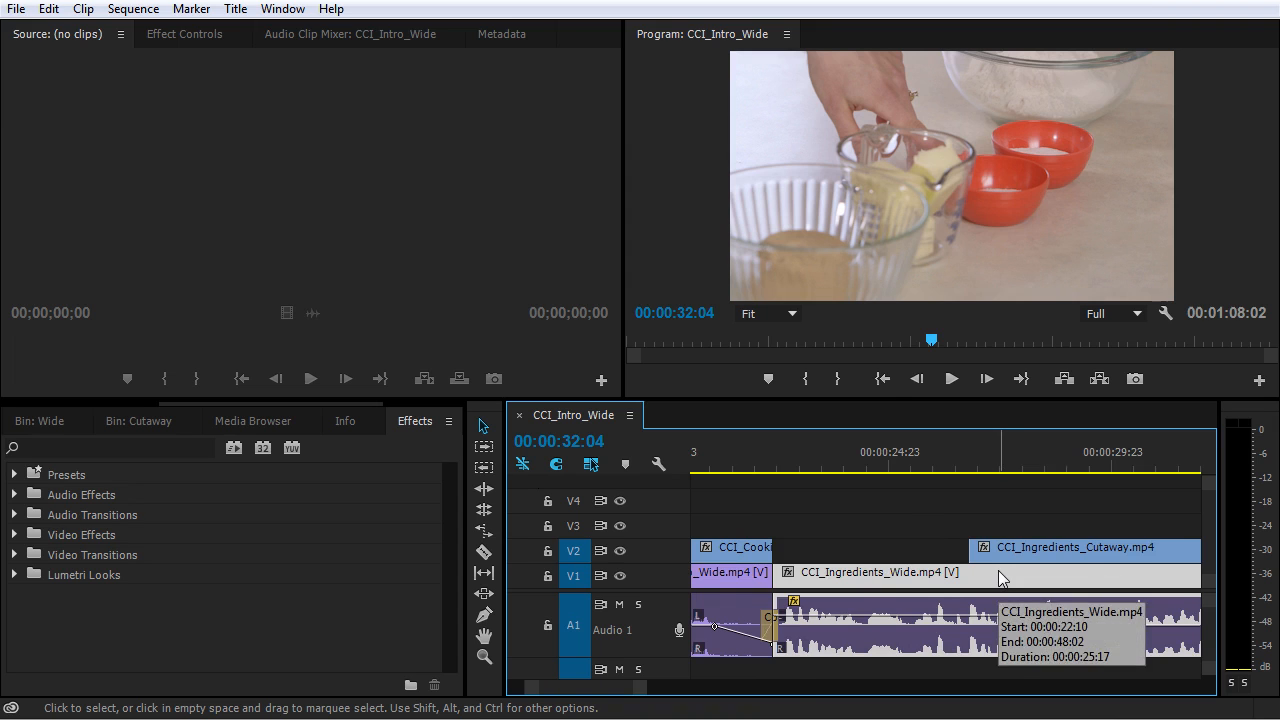
Play the last part of CCI_Ingredients_Wide.mp4 from 00:00:43:19 to check the dialogue level near its end
key("minus")
key("minus")
key("minus")
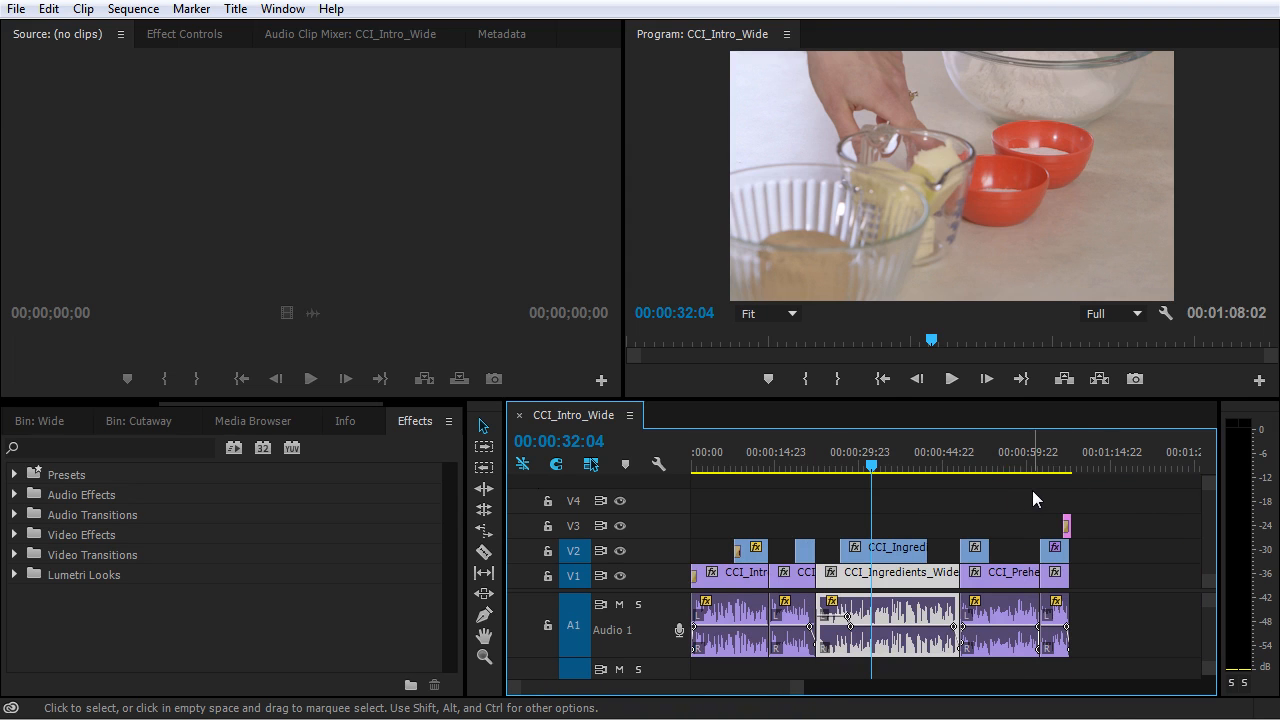
left_click(943, 463)
key("equal")
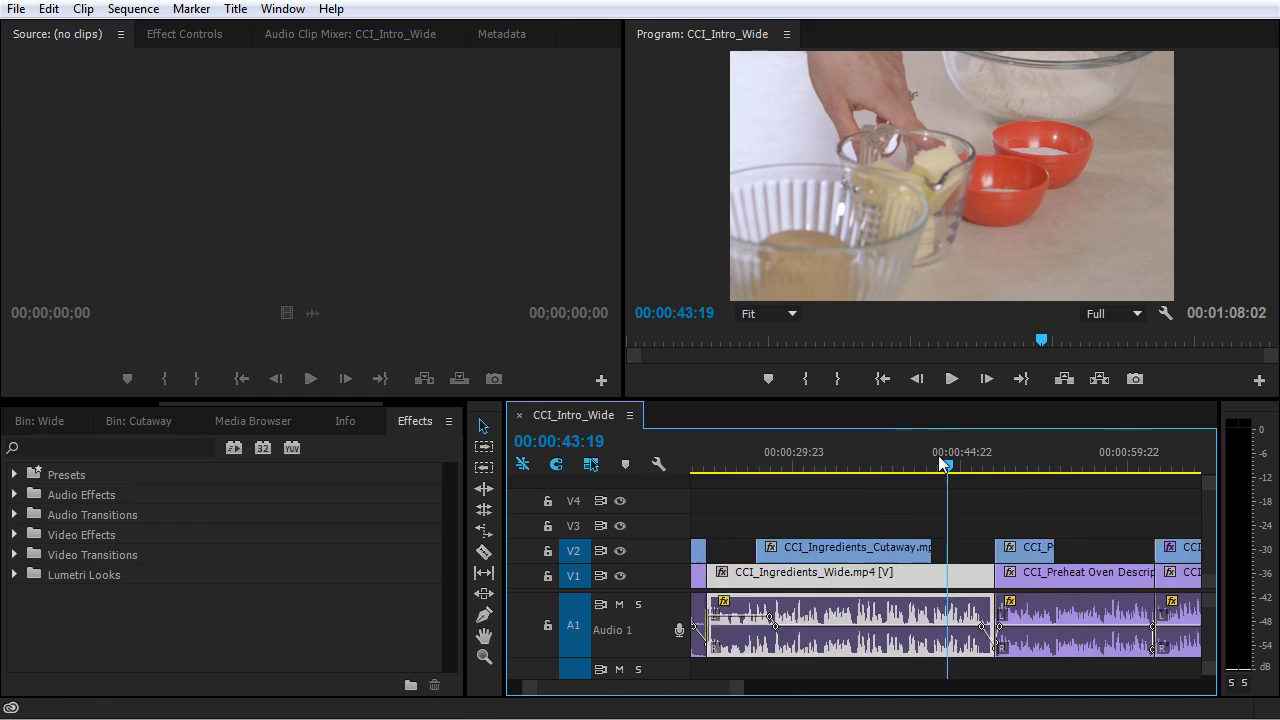
key("equal")
key("space")
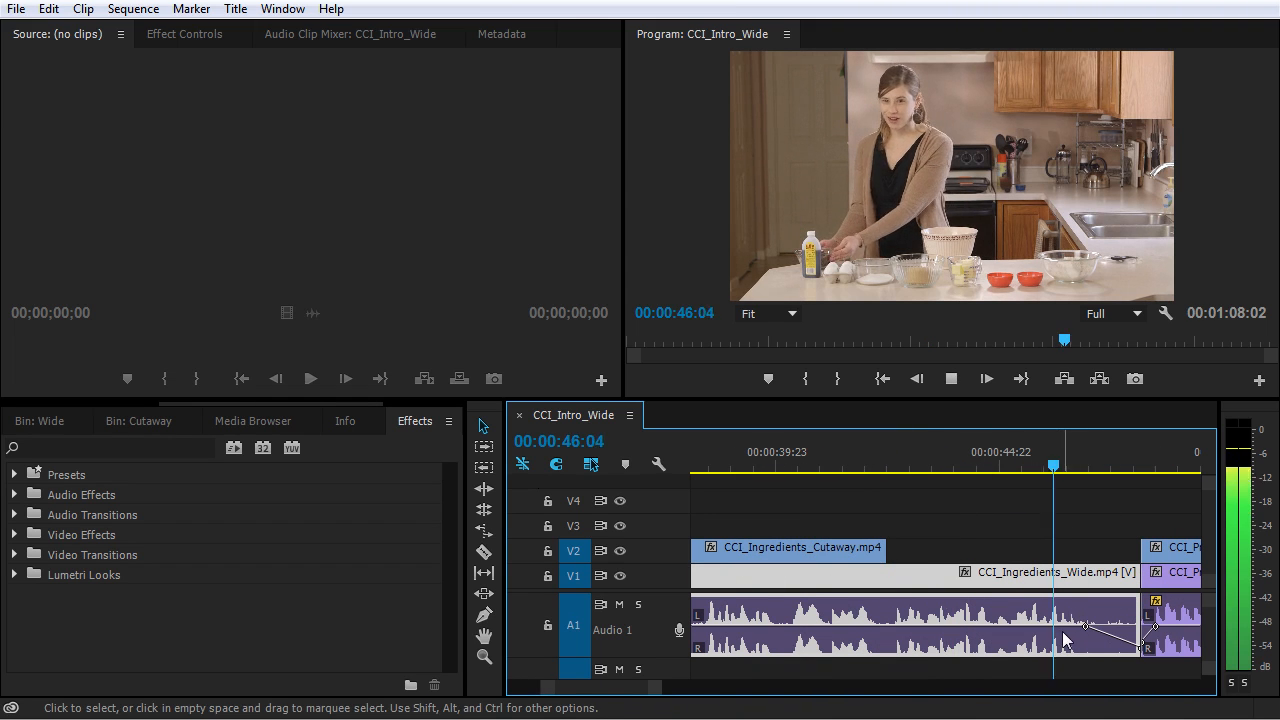
key("space")
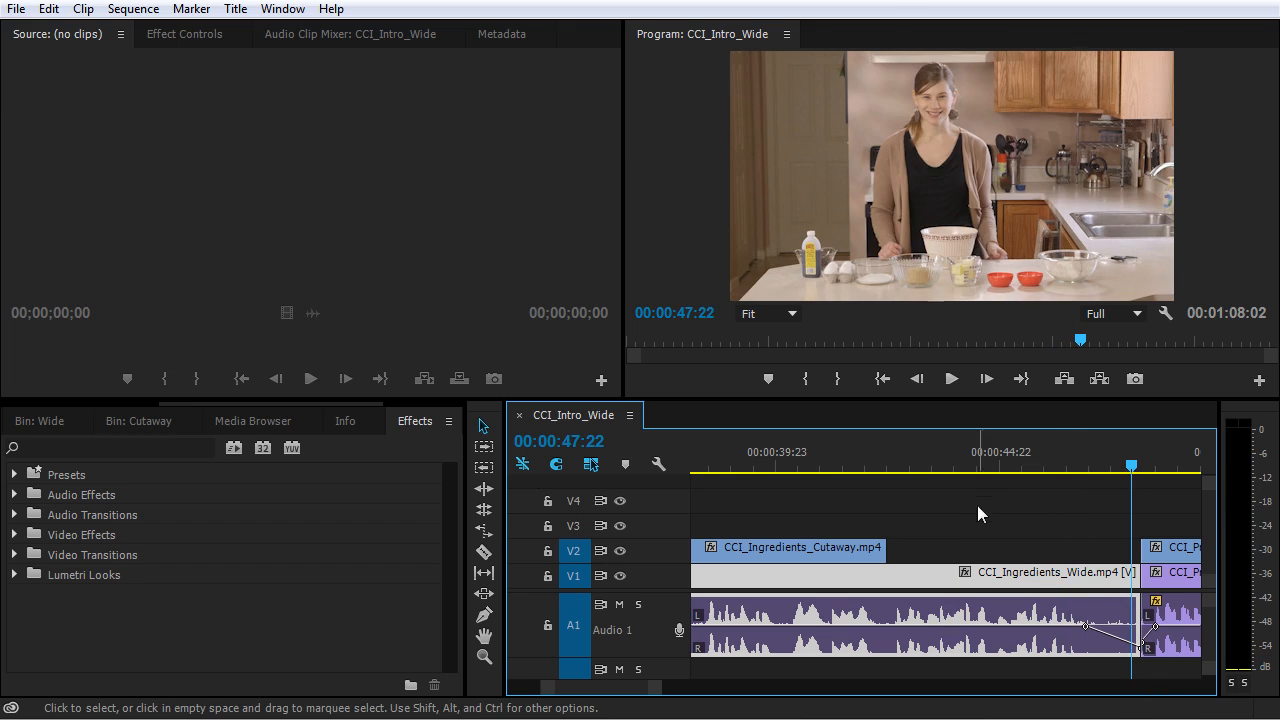
Add volume keyframes near the end of CCI_Ingredients_Wide.mp4, raise the level just before its fade-out, and play that passage back
left_click(1002, 626, "ctrl")
left_click_drag(1064, 625, 1026, 626)
left_click(1028, 460)
key("space")
key("space")
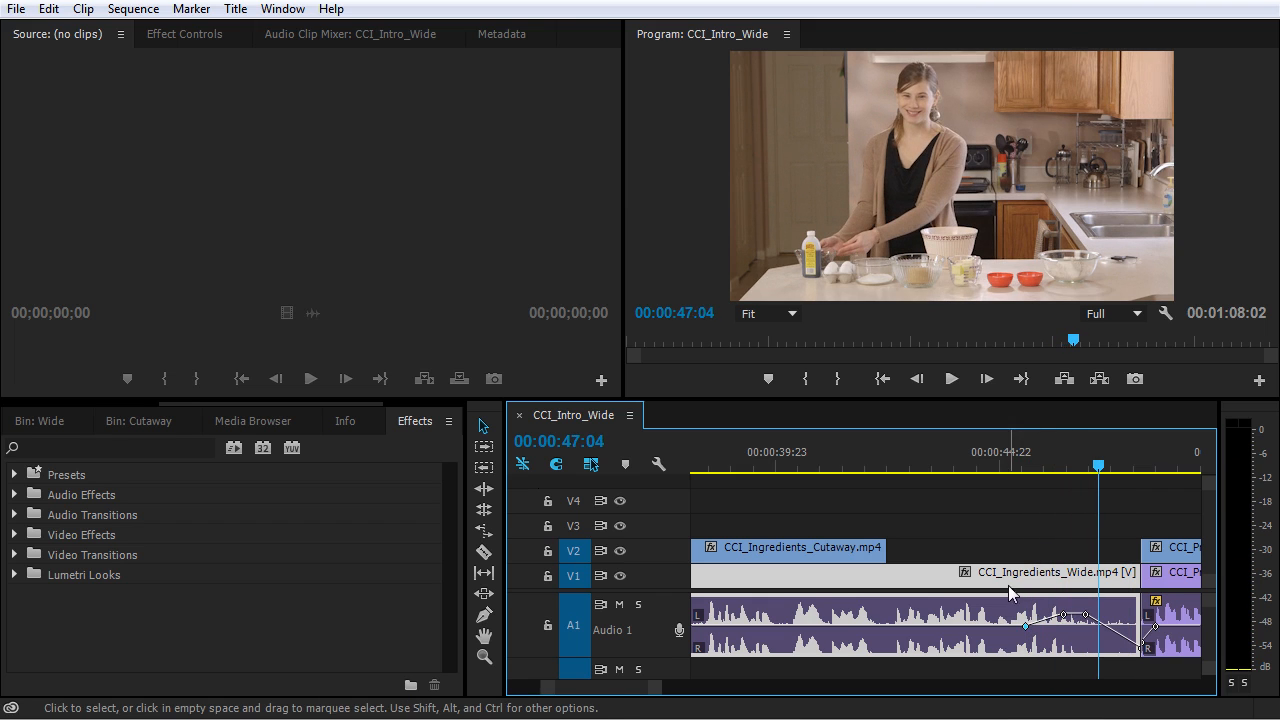
Try adding more volume keyframes to CCI_Ingredients_Wide.mp4 around 00:00:43 and raising the level after the first one
left_click(916, 626, "ctrl")
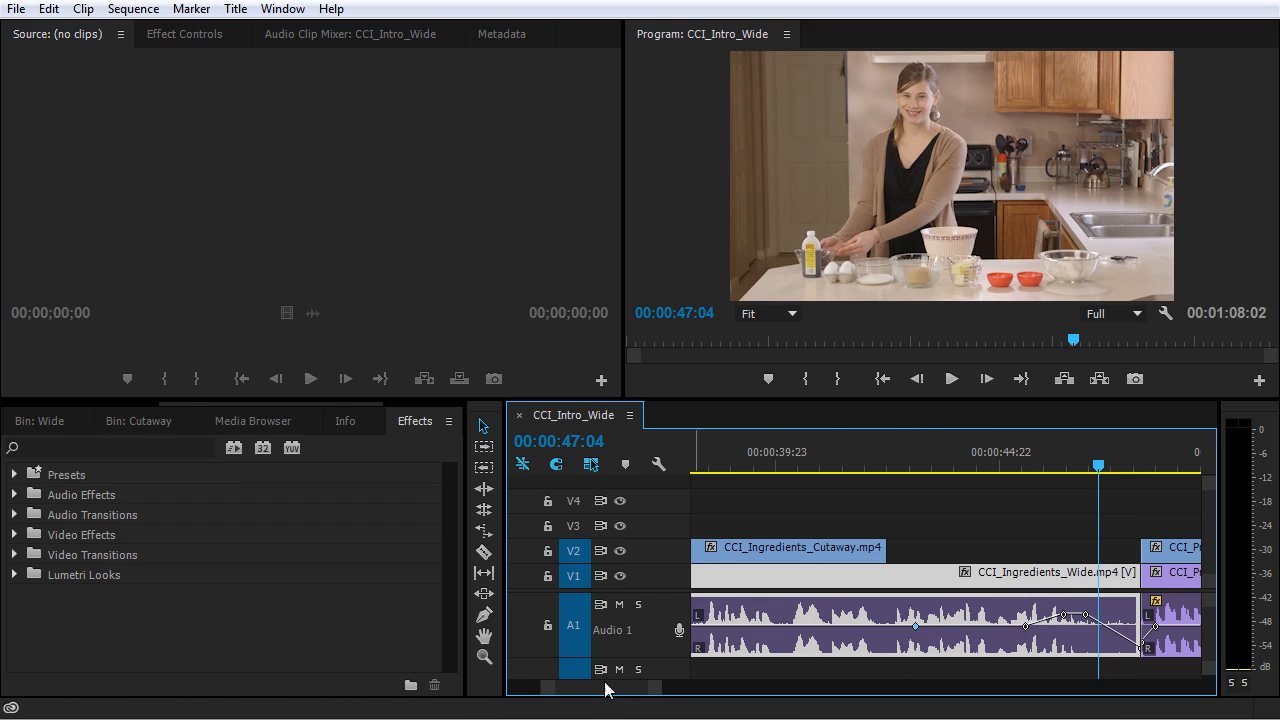
scroll(605, 688, "up", 4)
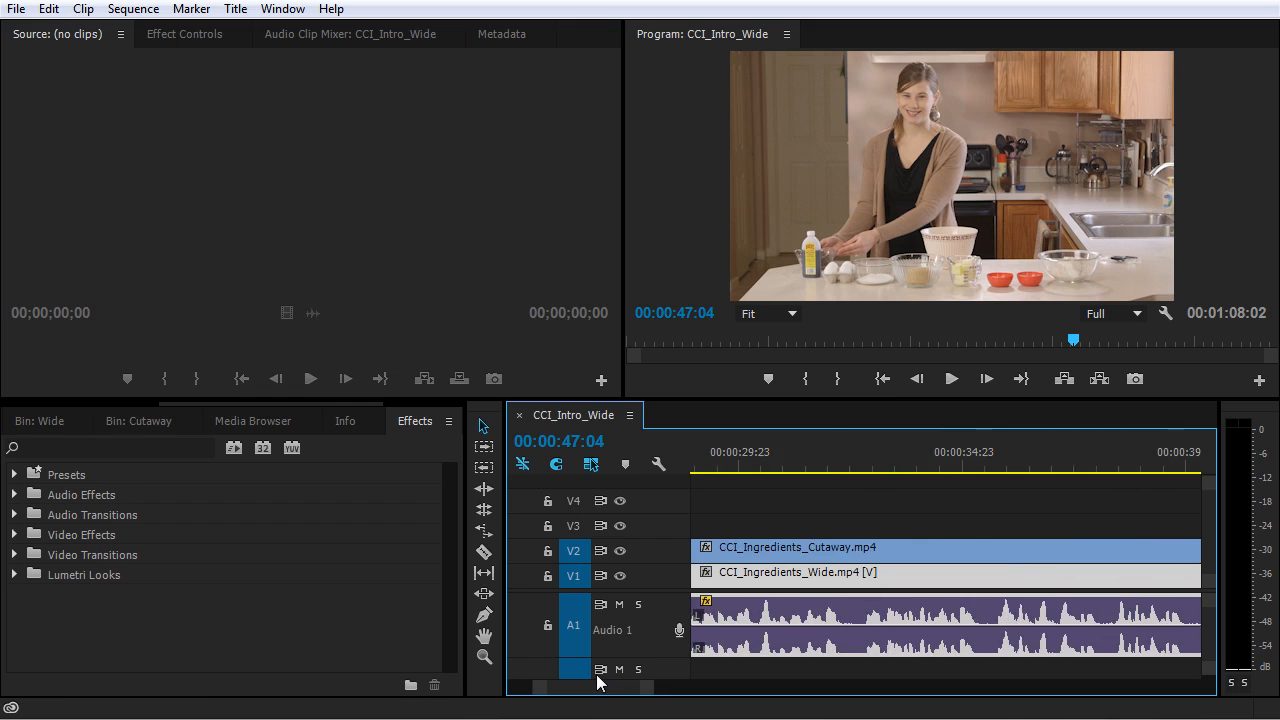
scroll(598, 683, "up", 1)
scroll(645, 690, "up", 10)
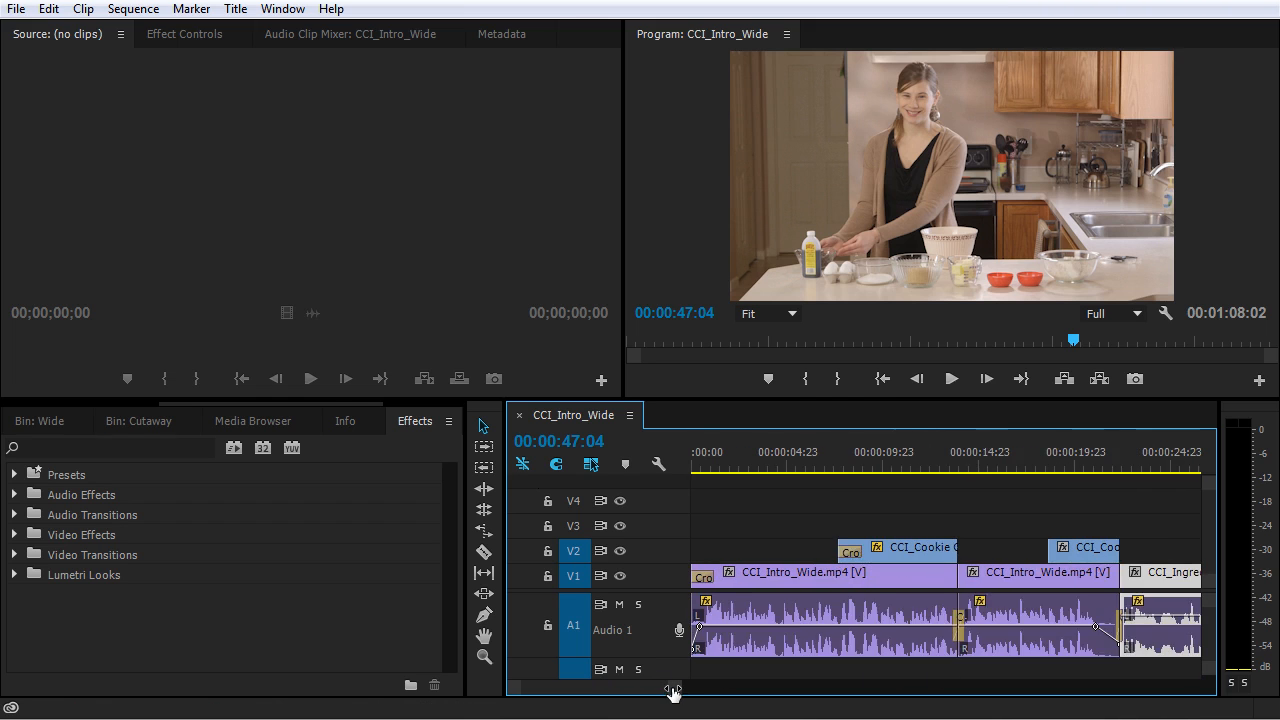
scroll(672, 691, "down", 8)
left_click_drag(987, 626, 1002, 616)
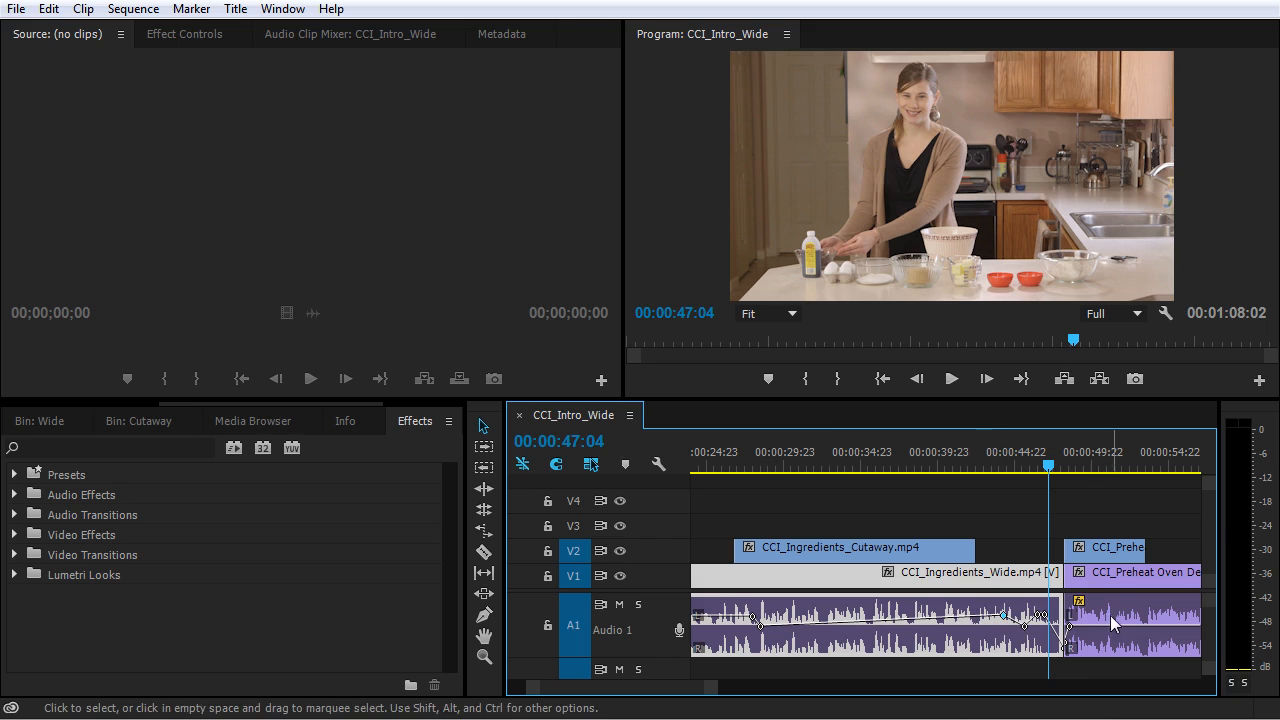
key("ctrl+z")
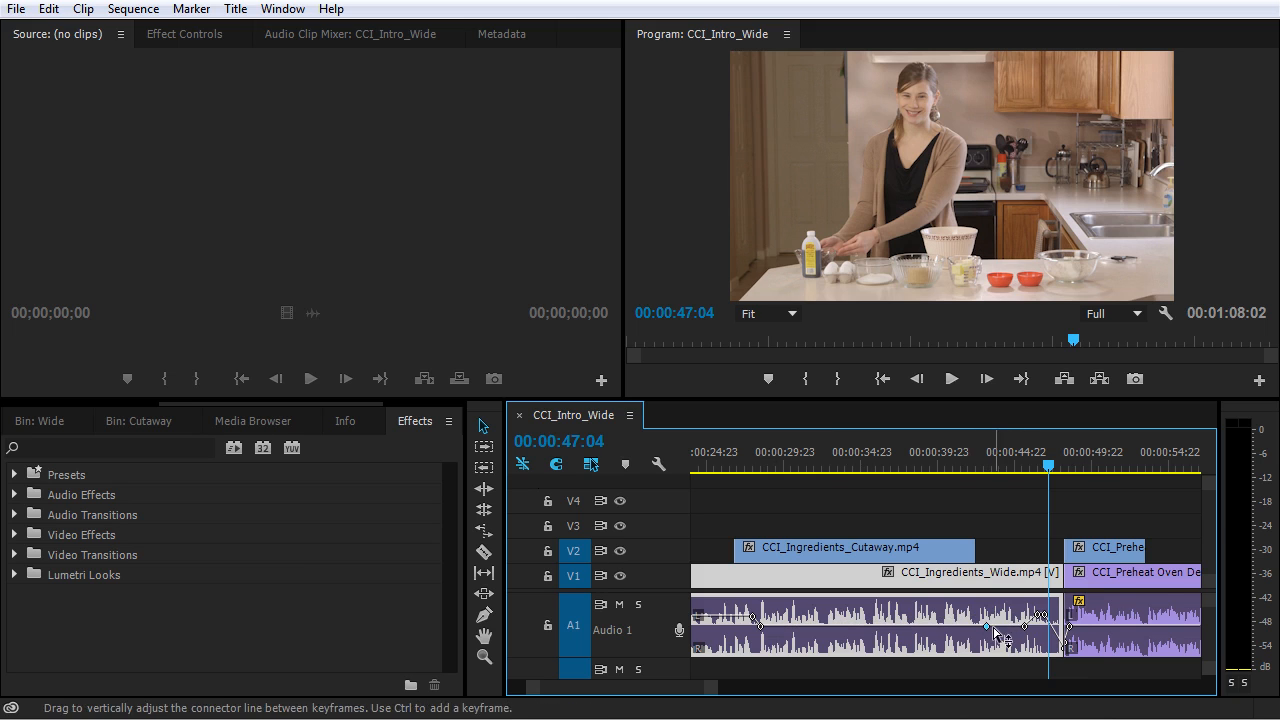
left_click(997, 627, "ctrl")
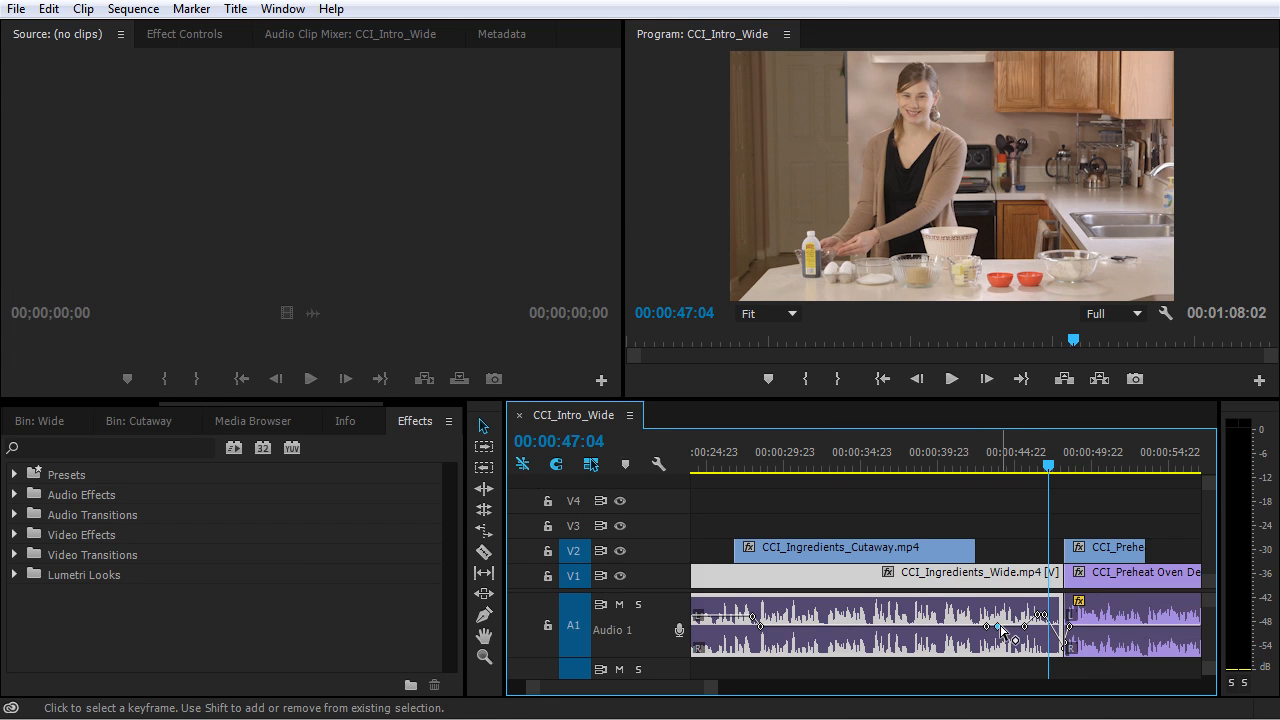
left_click_drag(1008, 628, 1009, 618)
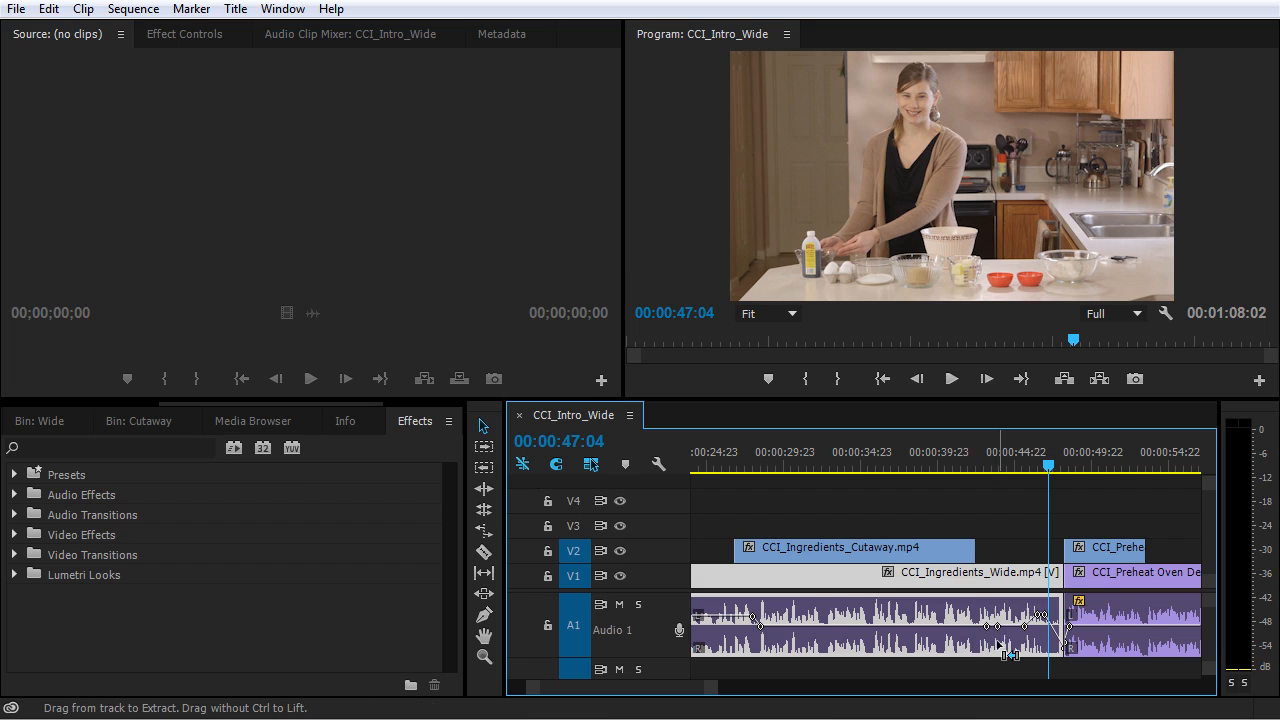
Fit the entire CCI_Intro_Wide sequence in the timeline view
left_click(1030, 522)
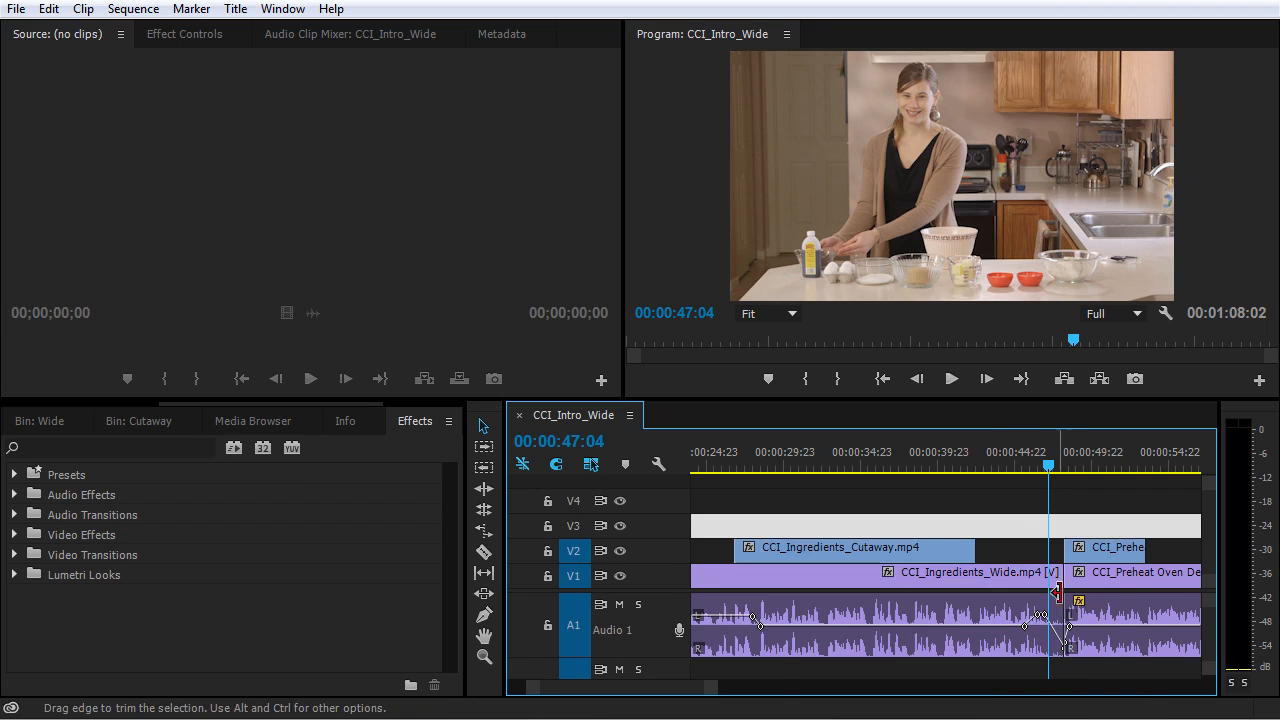
key("backslash")
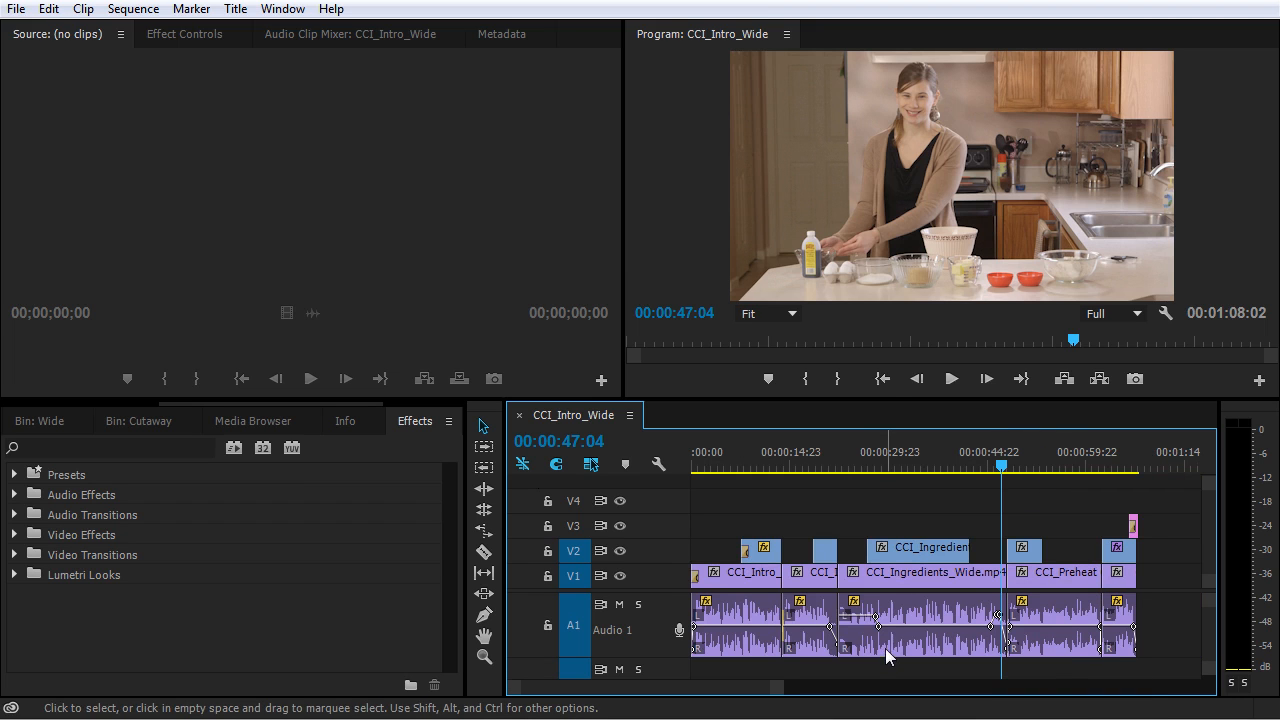